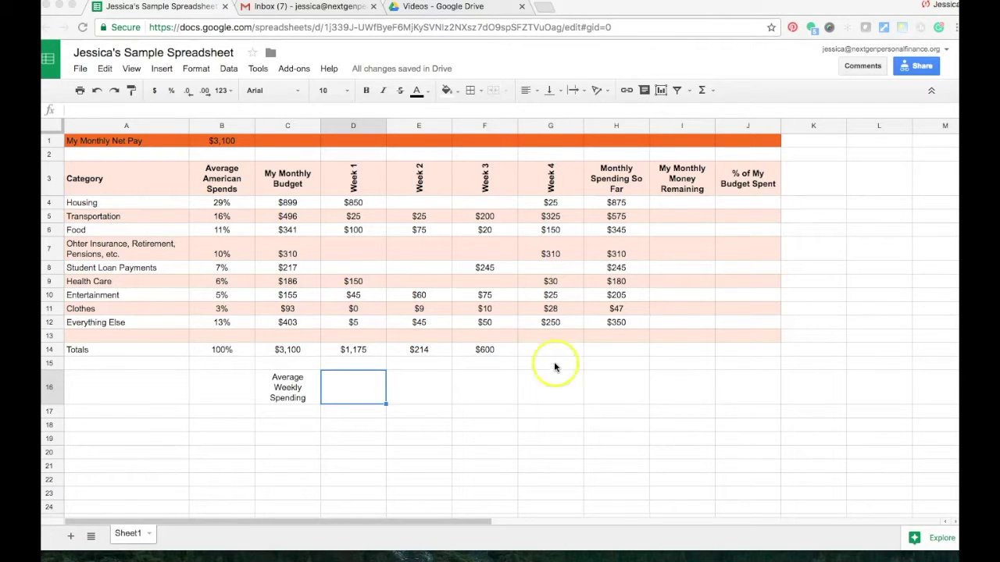
Start a Week 4 total formula in G14 adding Housing, Transportation, Food and Other Insurance
left_click(560, 183)
left_click(559, 183)
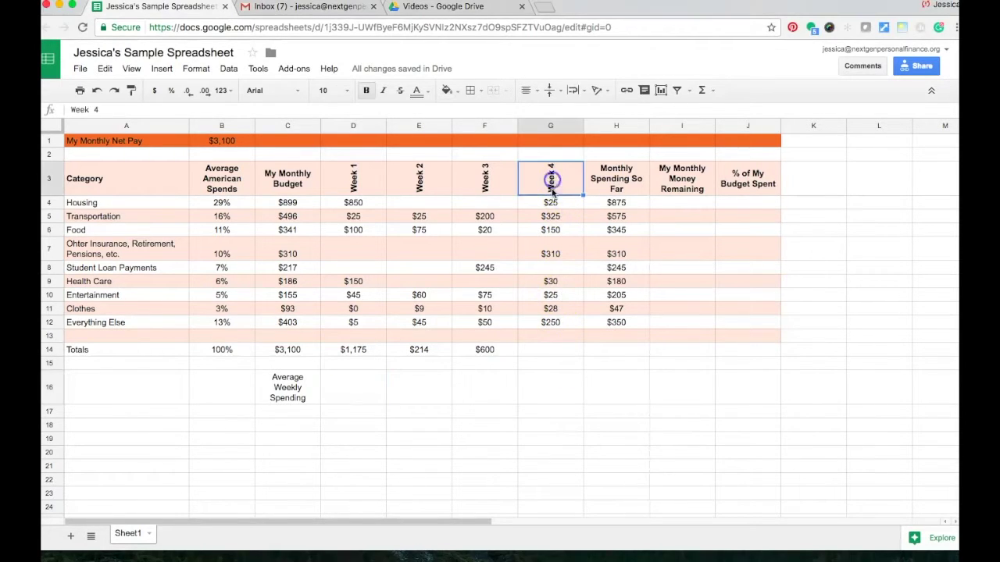
left_click(547, 350)
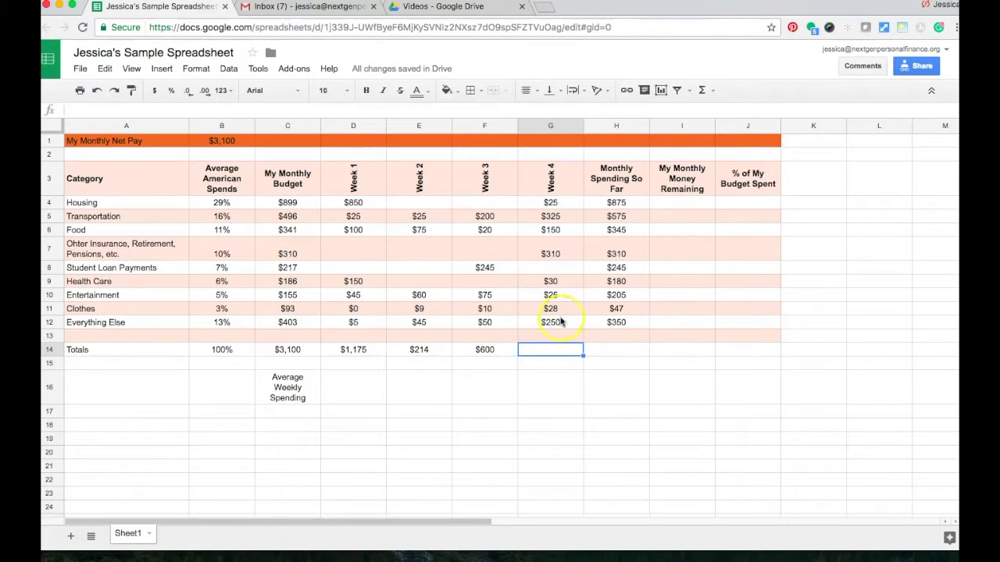
left_click(554, 353)
type("=")
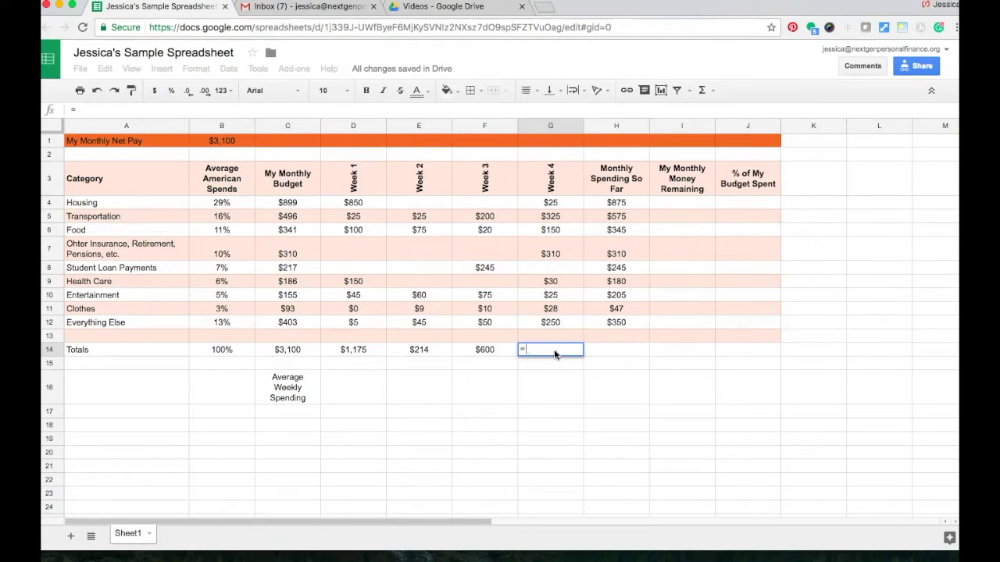
left_click(555, 205)
type("+")
left_click(554, 216)
type("+")
left_click(550, 231)
type("+")
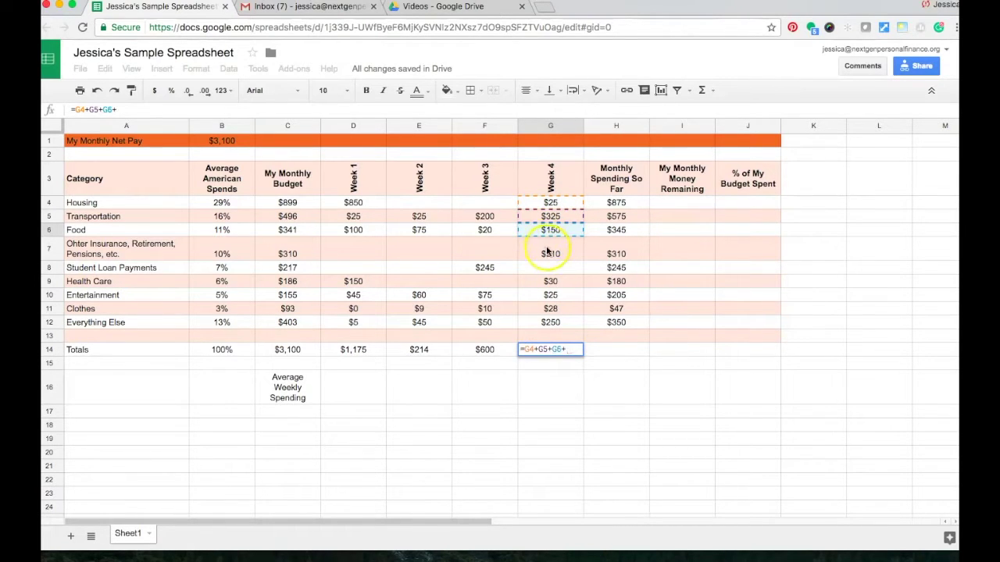
left_click(550, 252)
type("+")
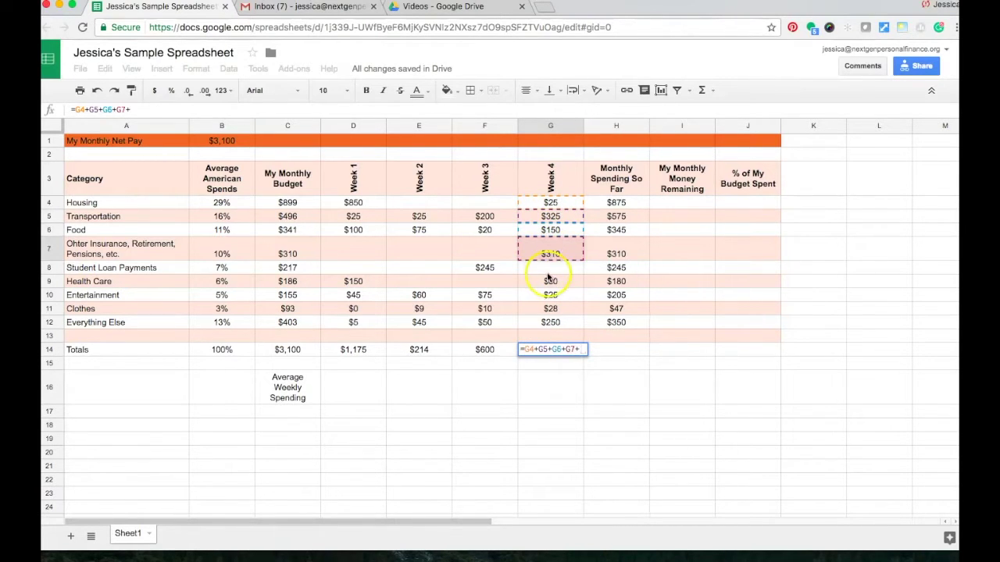
Add Student Loan through Everything Else to the G14 formula, completing the $1,143 total
left_click(548, 268)
type("+")
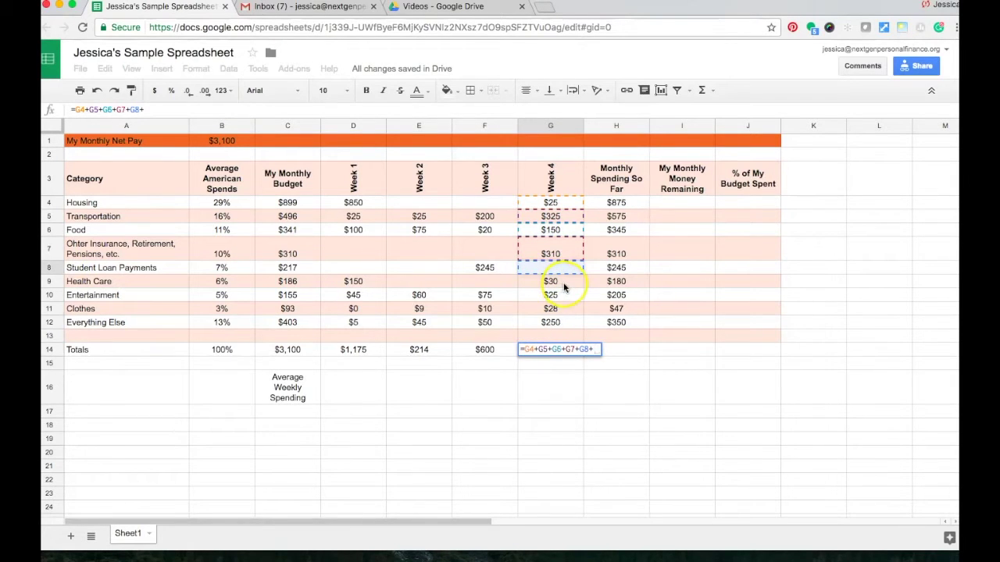
left_click(554, 281)
type("+")
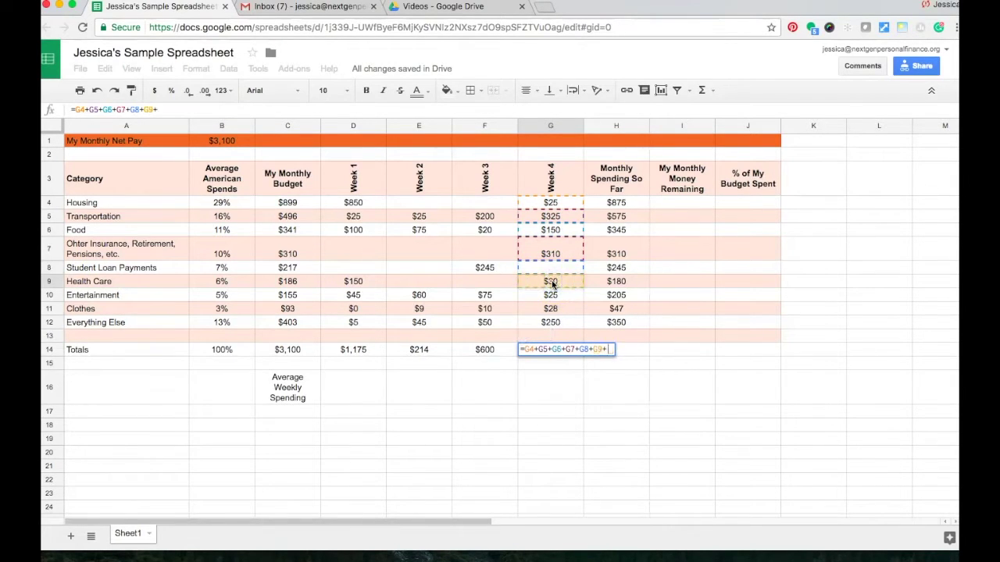
left_click(552, 295)
type("+")
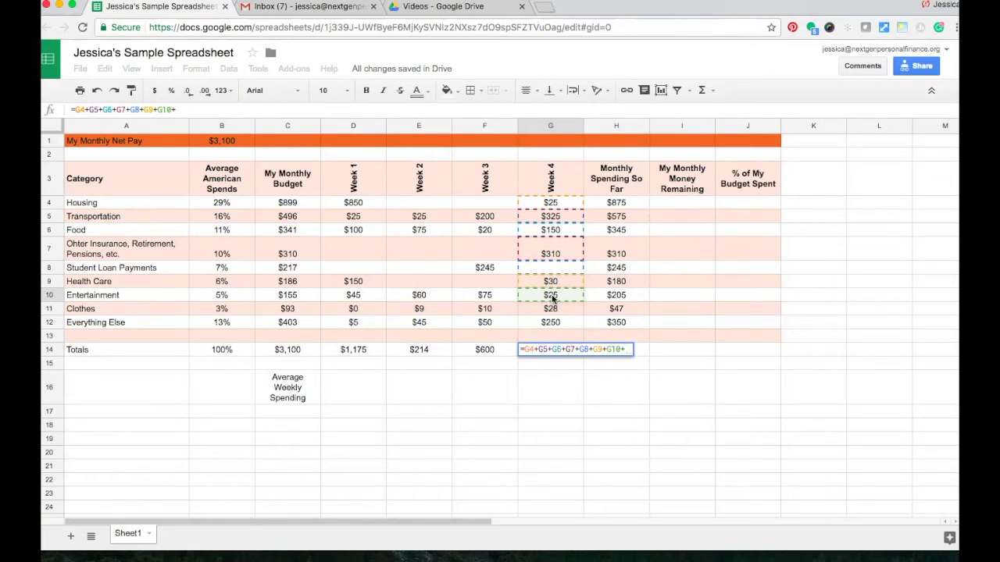
left_click(552, 310)
type("+")
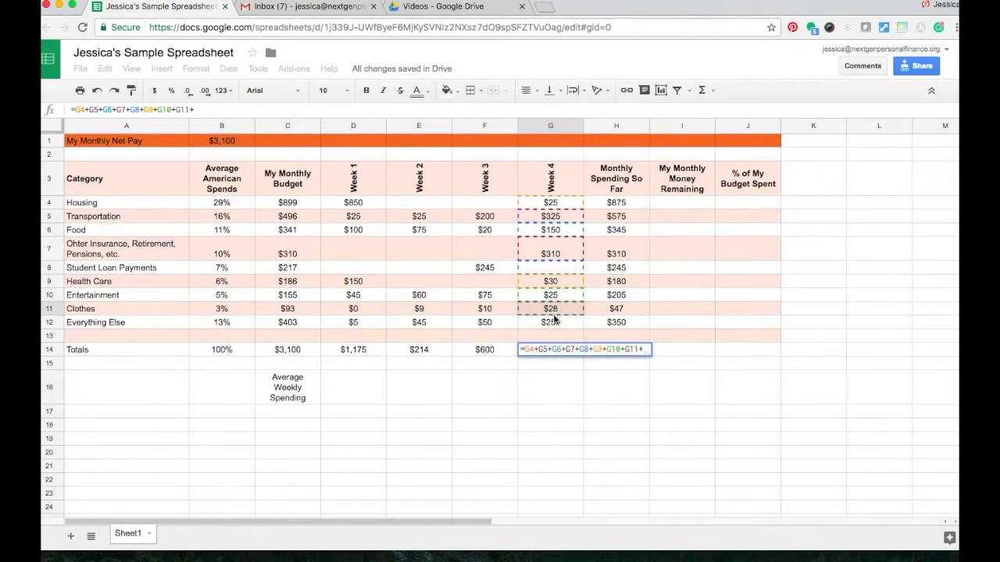
left_click(553, 320)
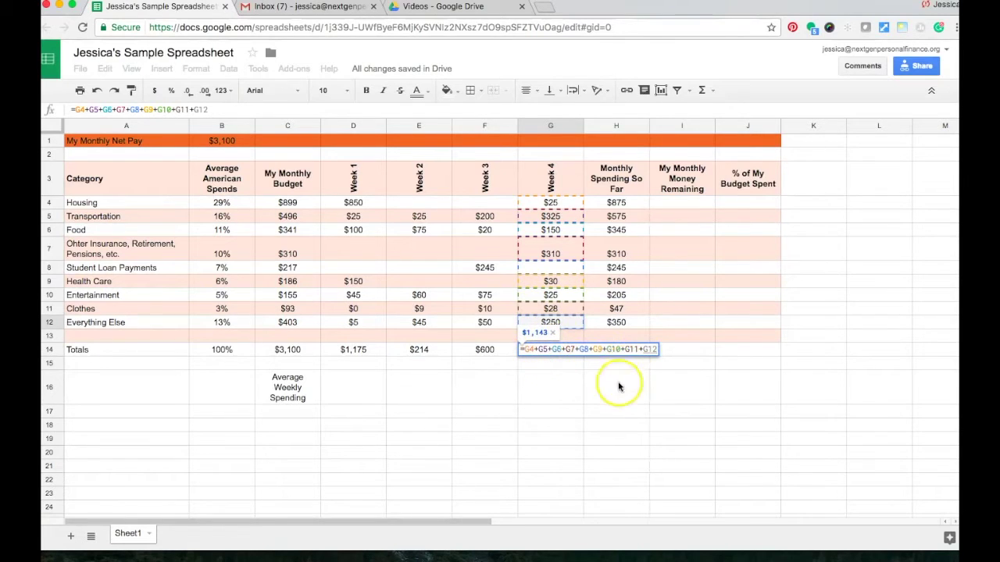
key("Return")
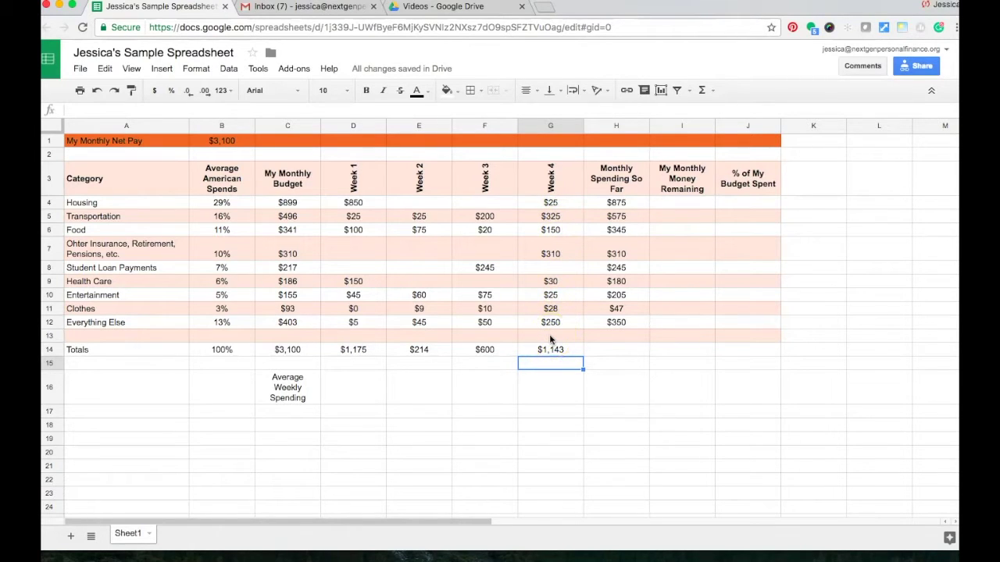
left_click(682, 171)
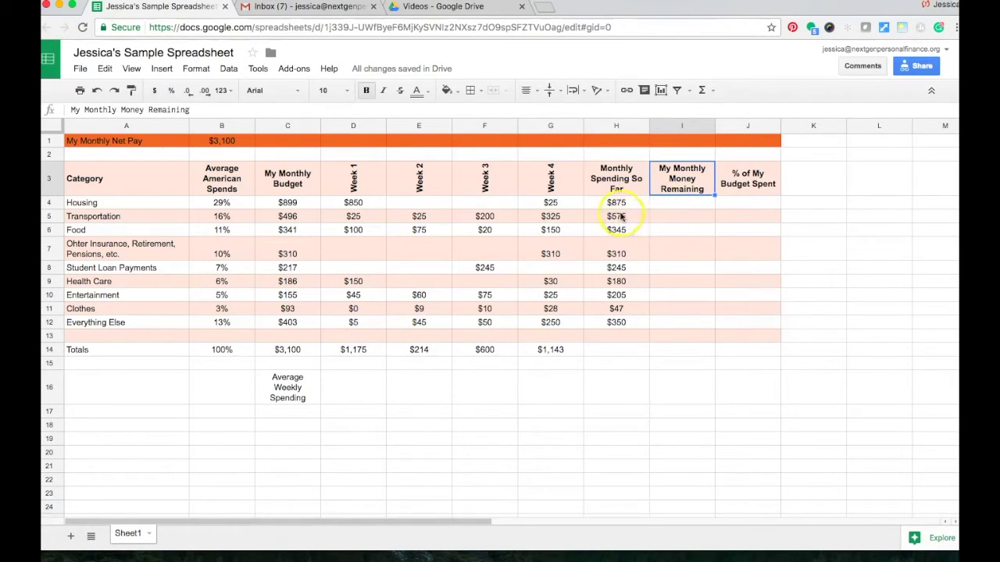
left_click(287, 203)
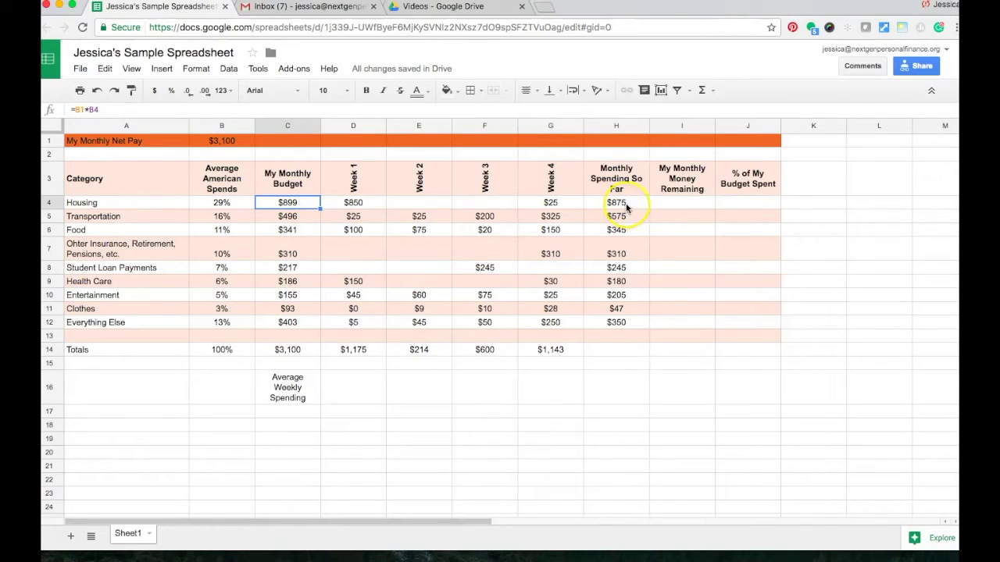
left_click(620, 205)
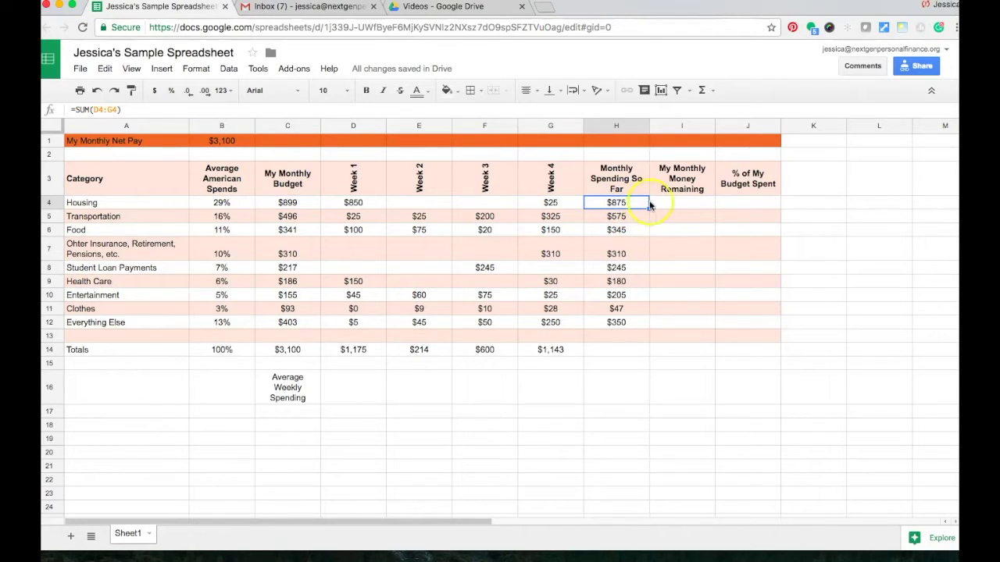
left_click(663, 204)
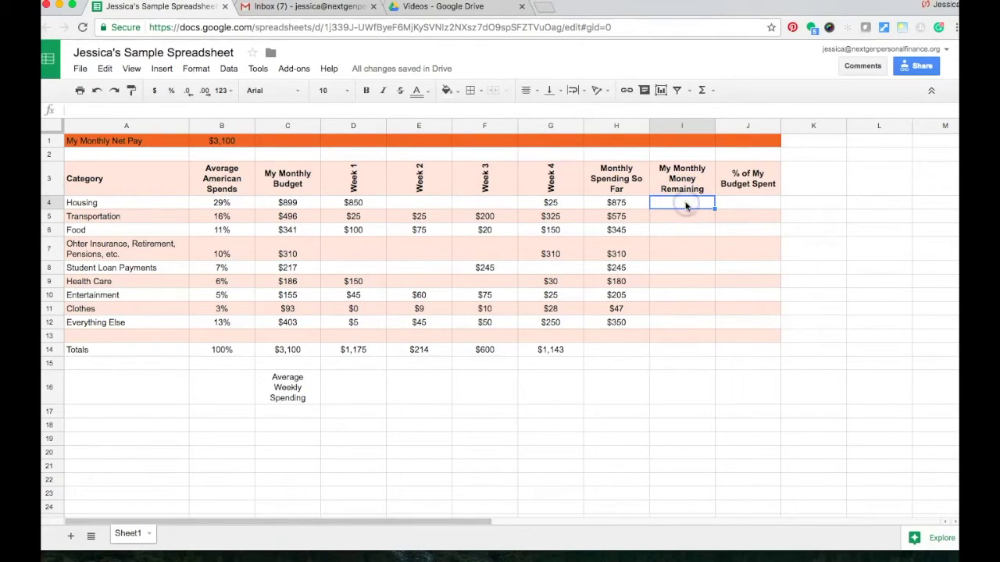
type("=")
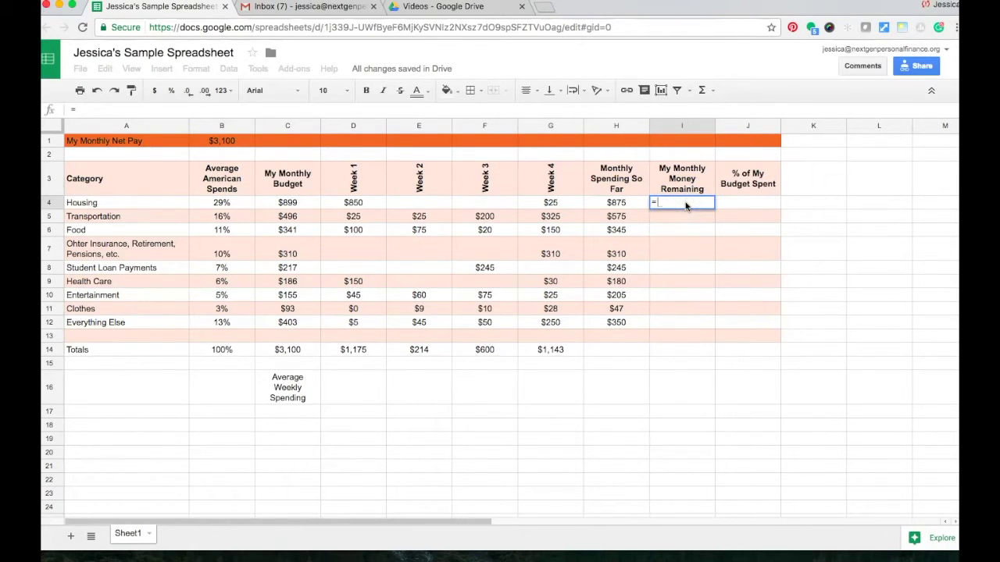
type("899-875")
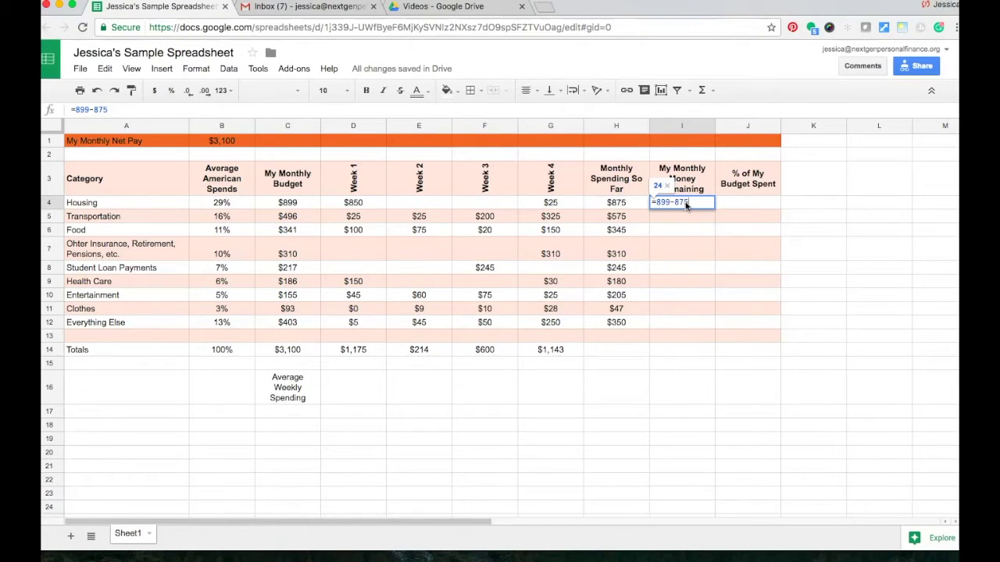
key("Return")
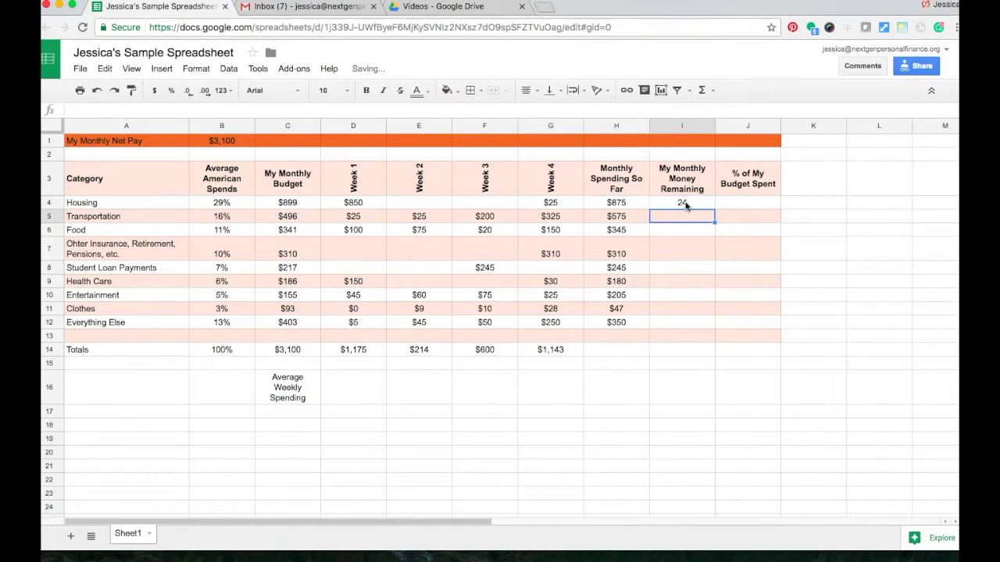
key("Up")
key("Left")
key("Left")
key("Left")
key("Left")
key("Left")
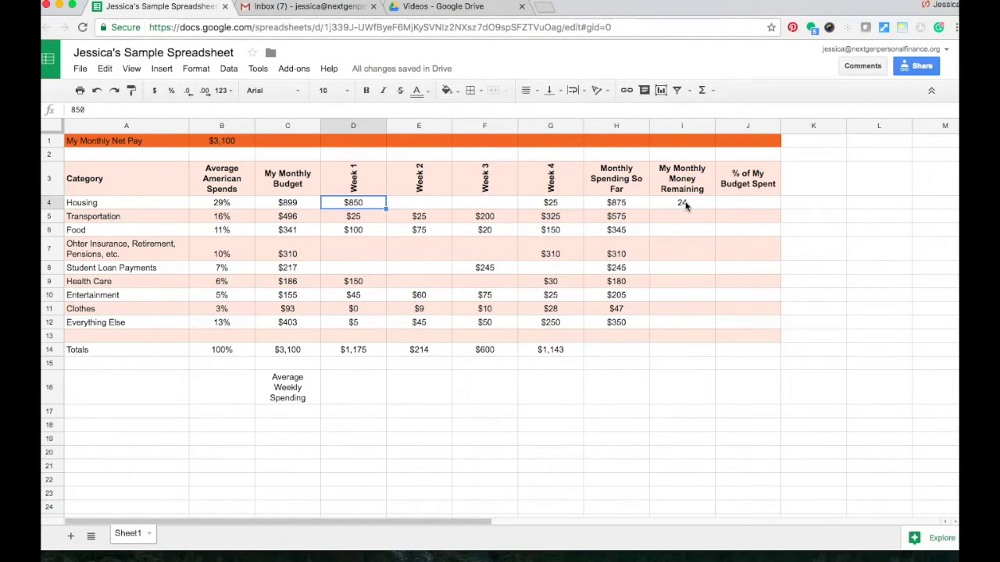
type("875")
key("Return")
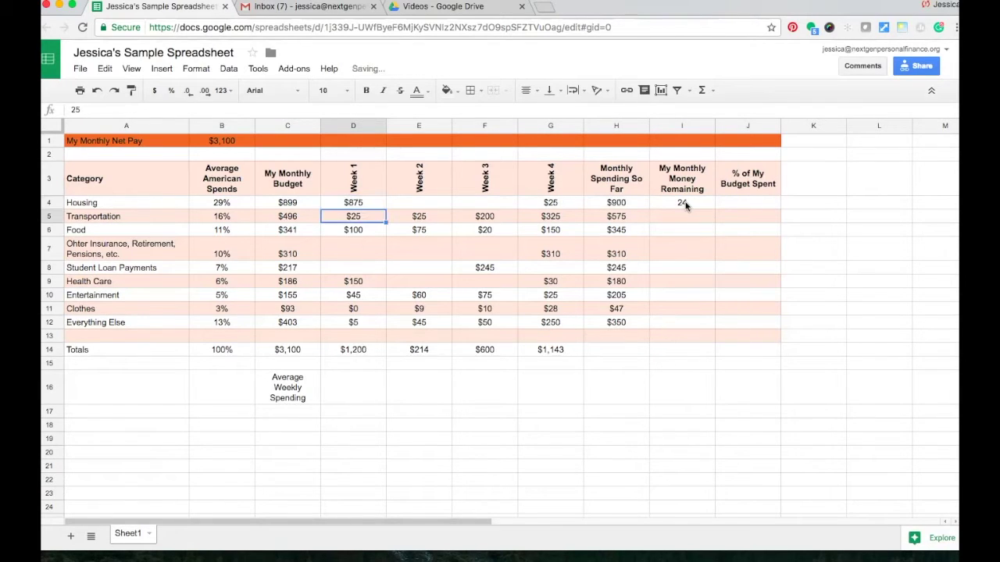
left_click(693, 202)
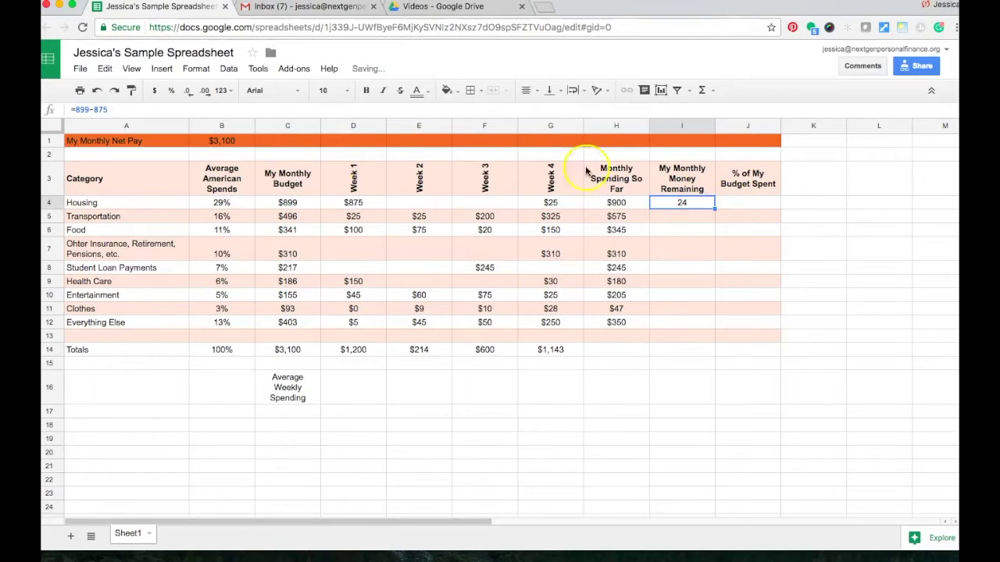
left_click(92, 110)
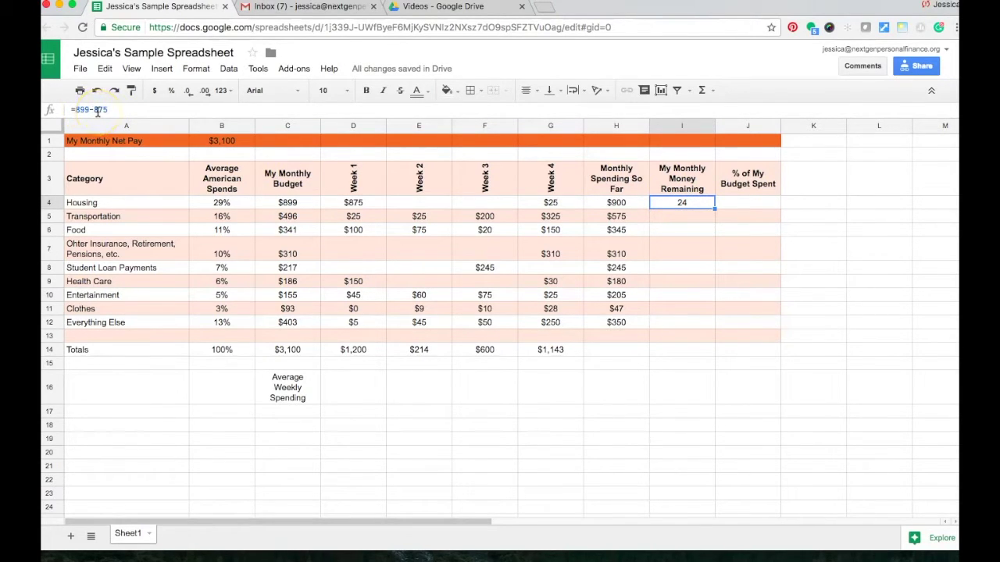
left_click(620, 211)
left_click(669, 207)
left_click(371, 205)
type("850")
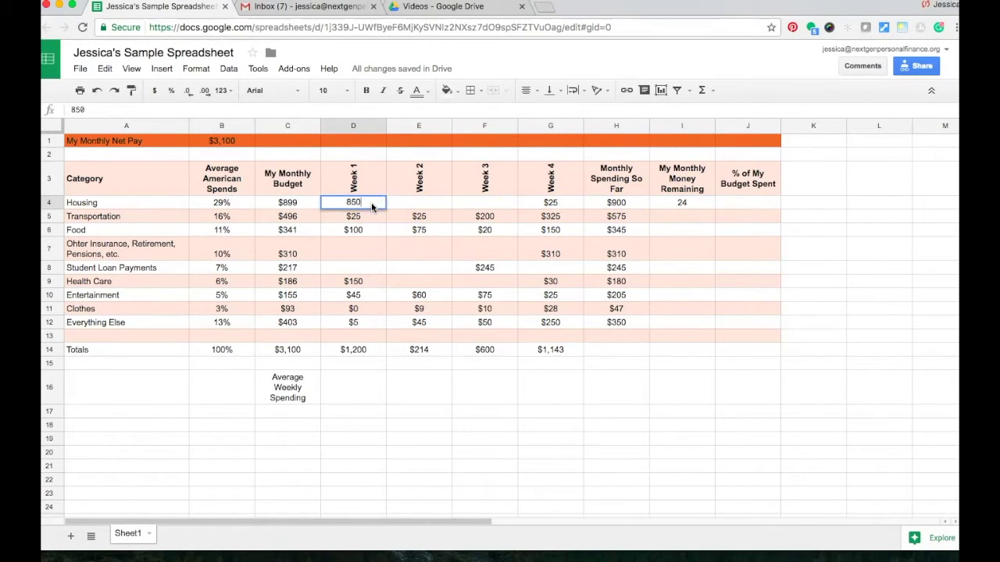
left_click(436, 205)
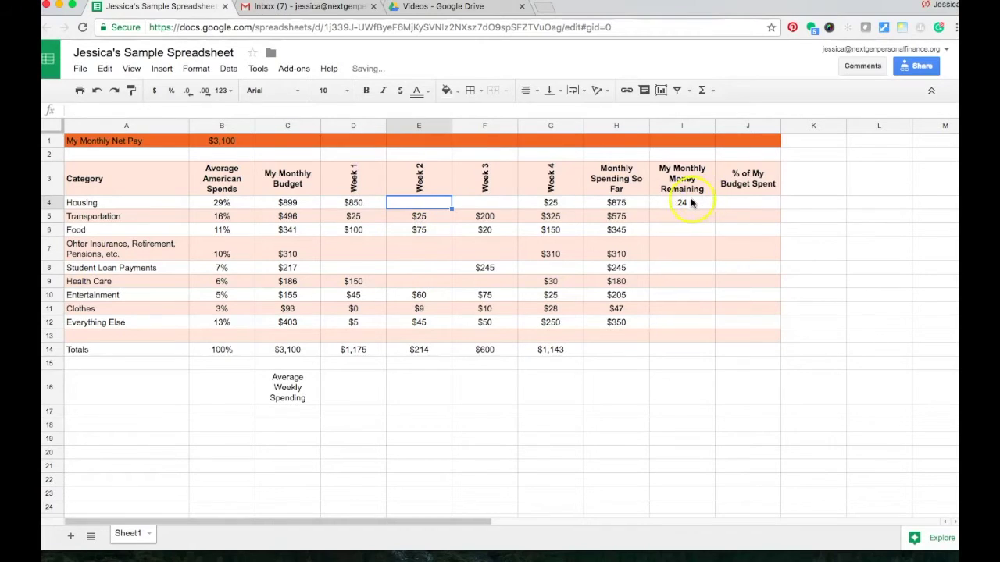
left_click(684, 203)
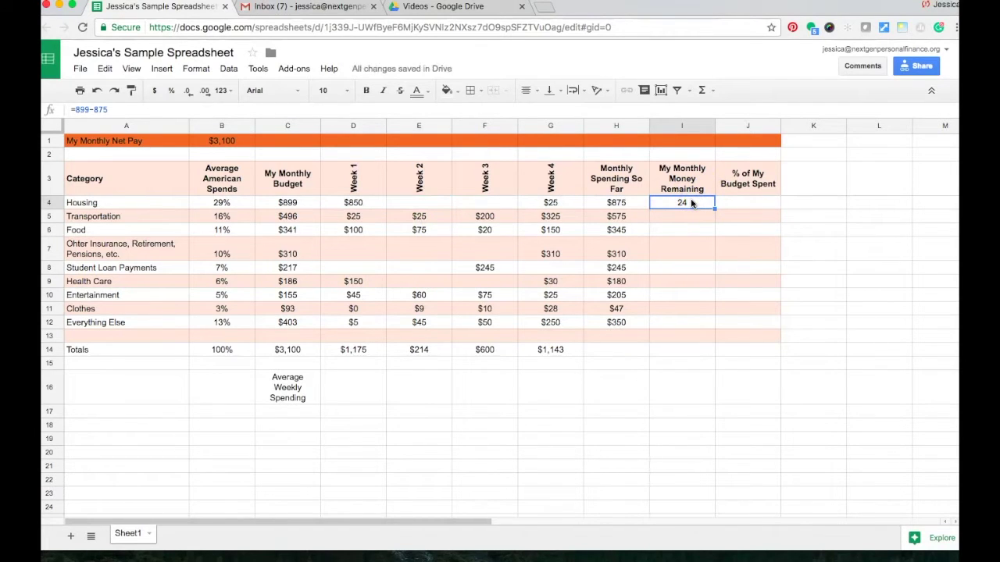
key("Delete")
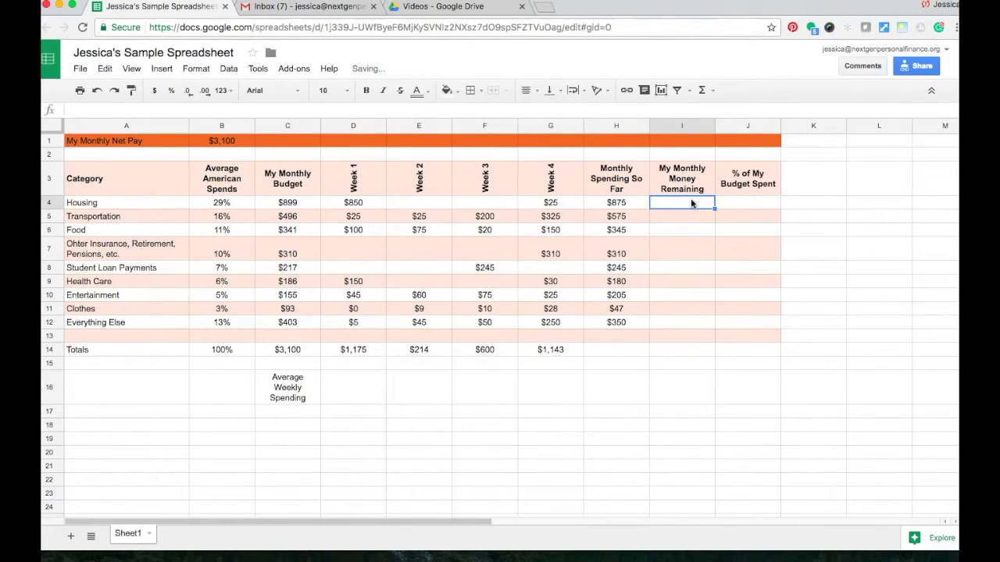
Enter =C4-H4 in I4 so Housing's money remaining shows $24
type("=")
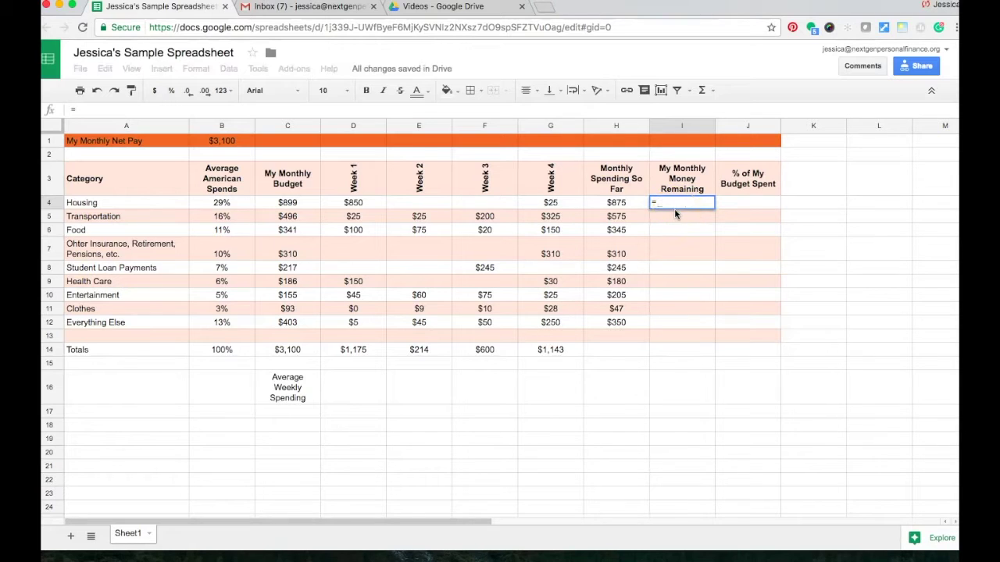
left_click(282, 206)
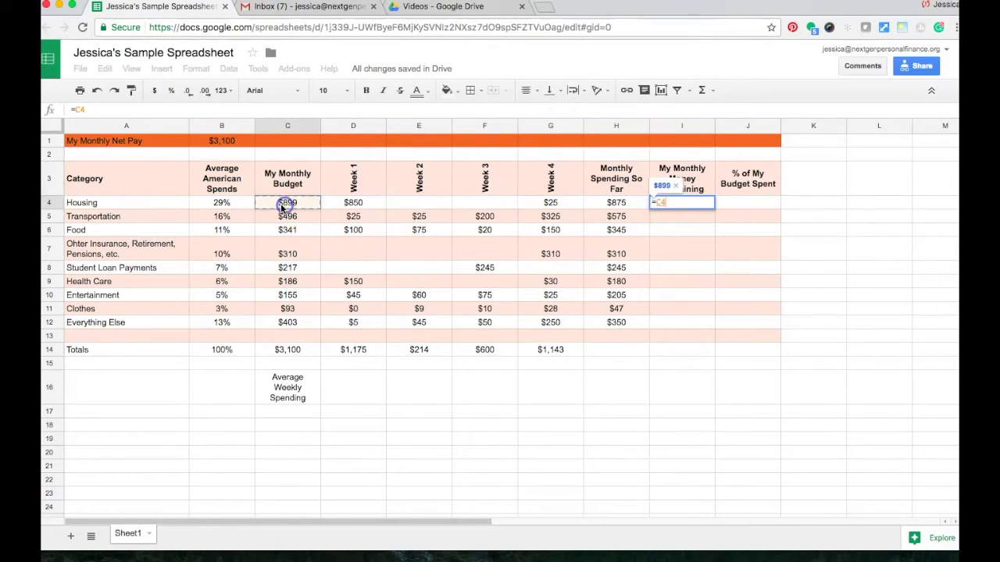
type("-")
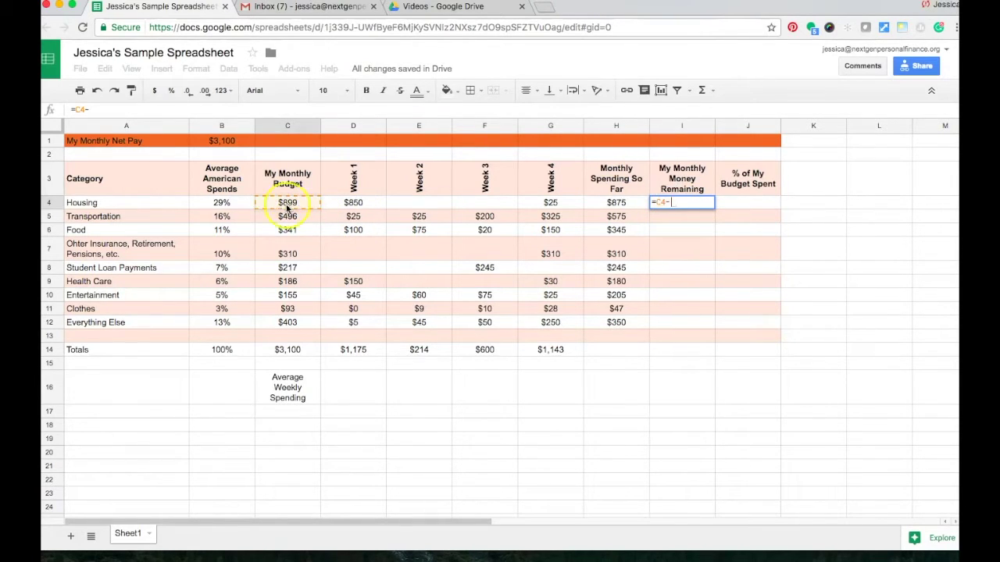
left_click(616, 204)
key("Return")
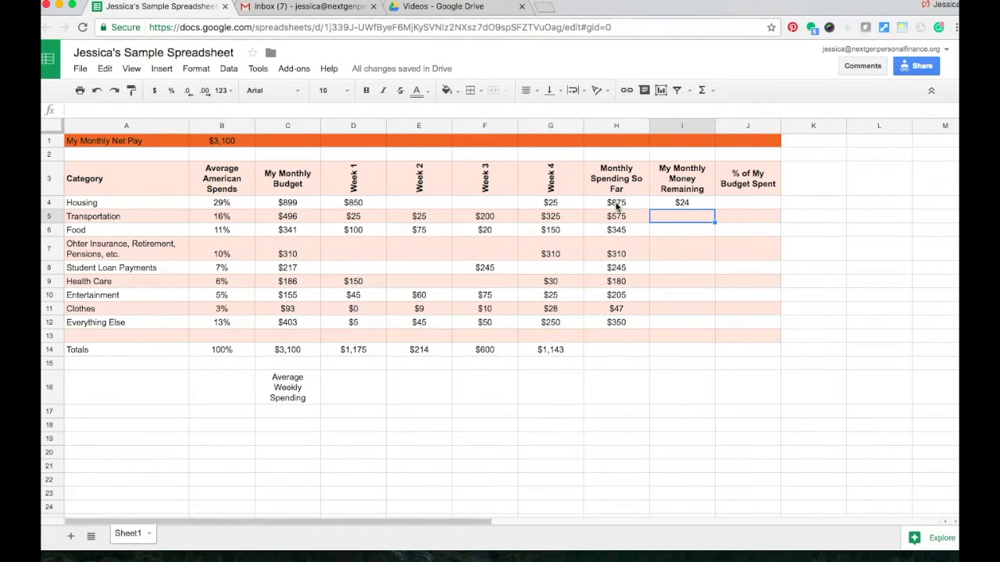
Enter =C5-H5 in I5 so Transportation's money remaining shows -$79
type("=")
left_click(298, 221)
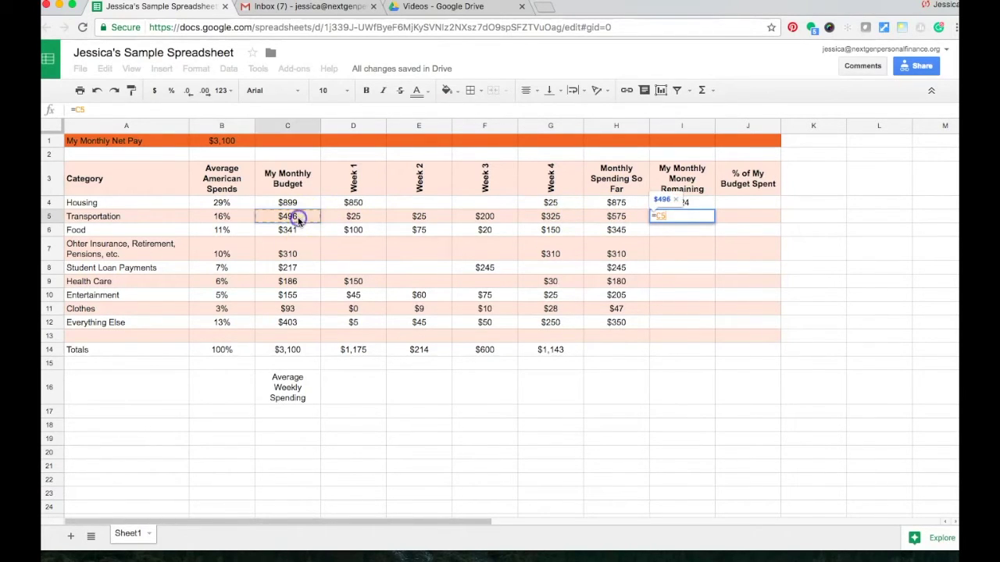
type("-")
left_click(611, 218)
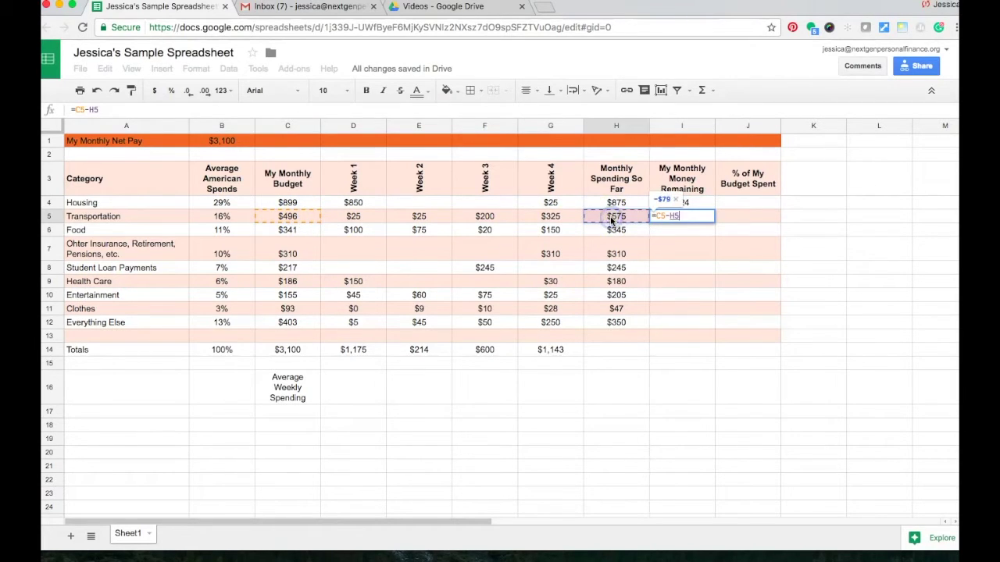
key("Return")
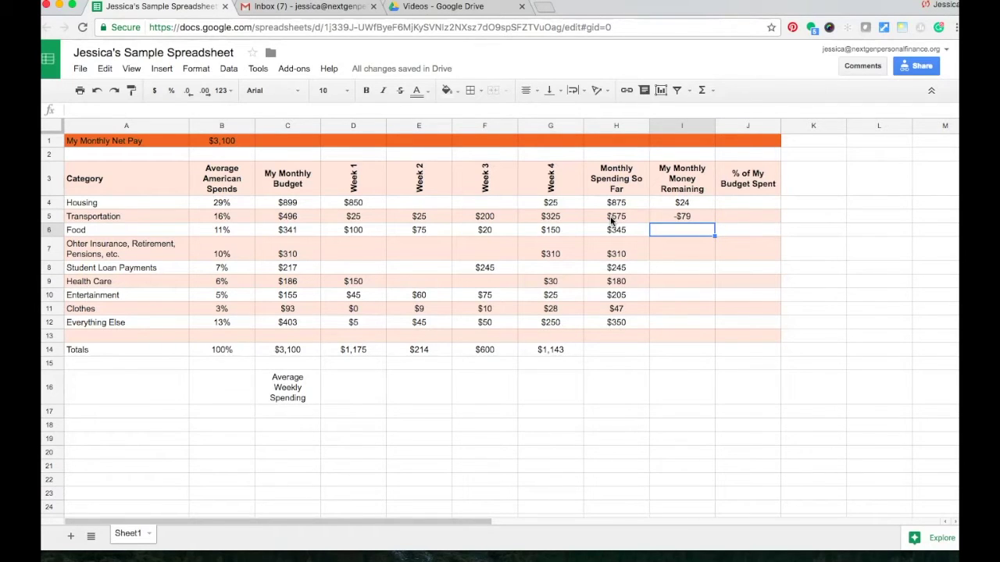
key("Up")
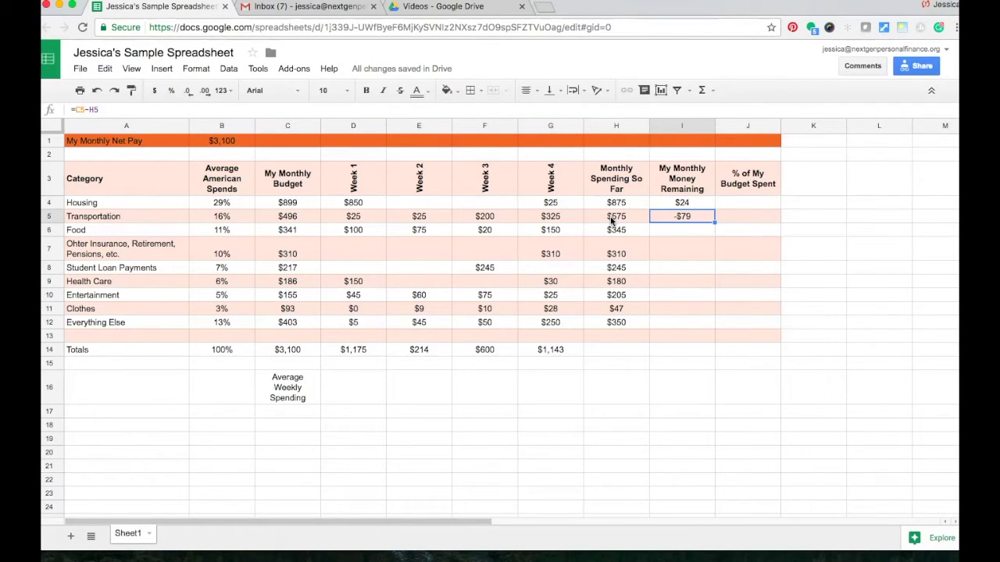
Copy the I5 remaining formula into I6 for Food and verify its cell references
left_click(104, 69)
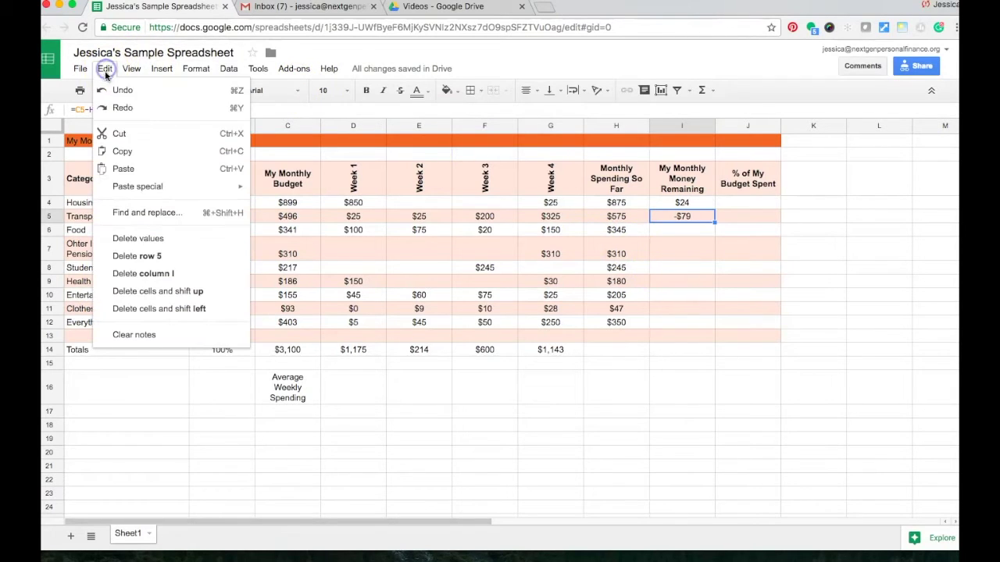
left_click(129, 151)
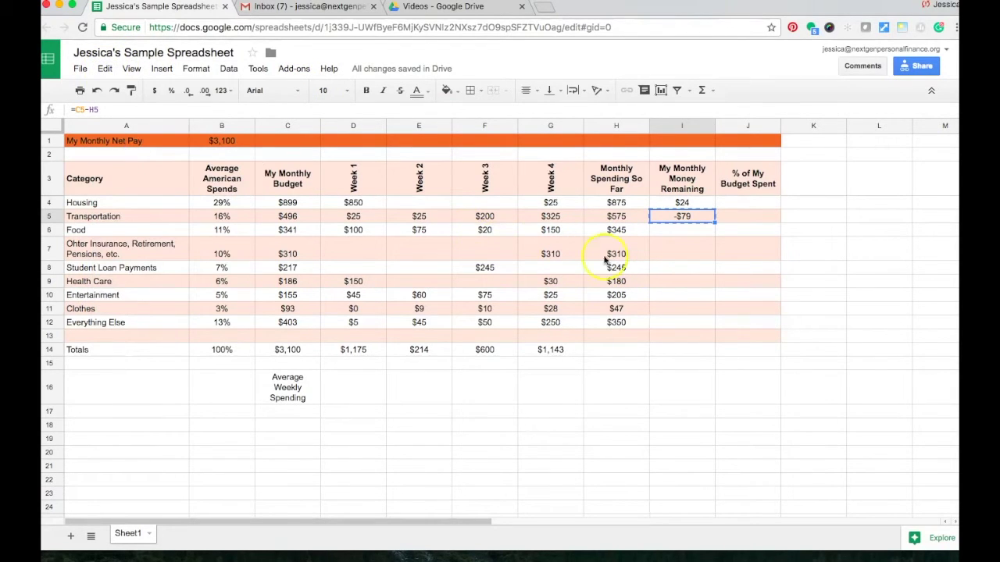
left_click(693, 231)
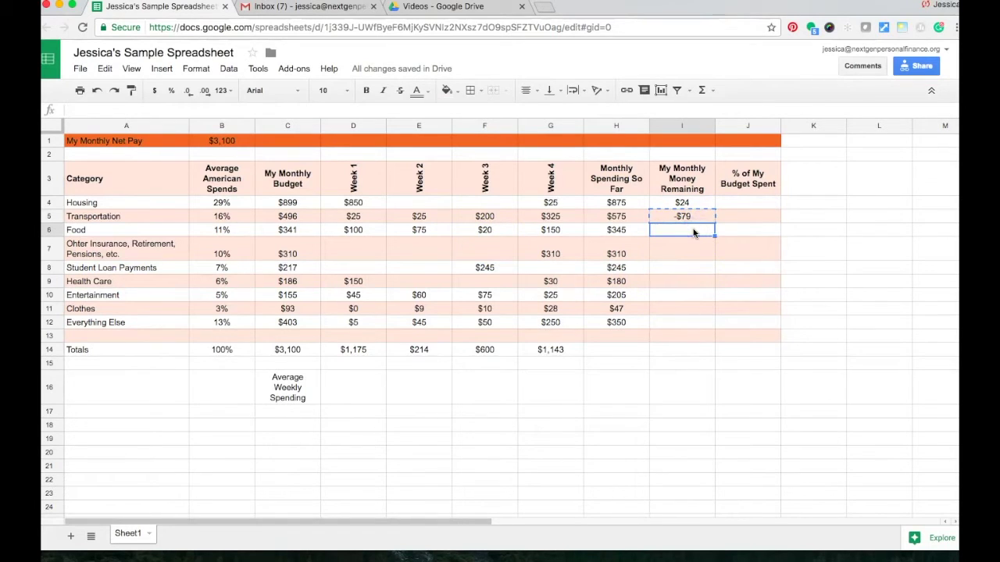
left_click(107, 68)
left_click(143, 172)
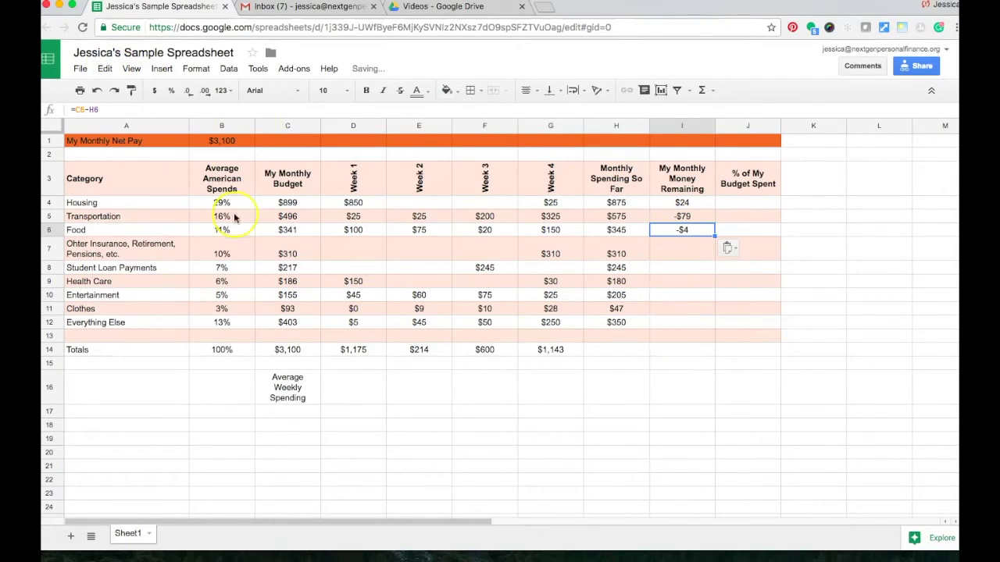
left_click(308, 230)
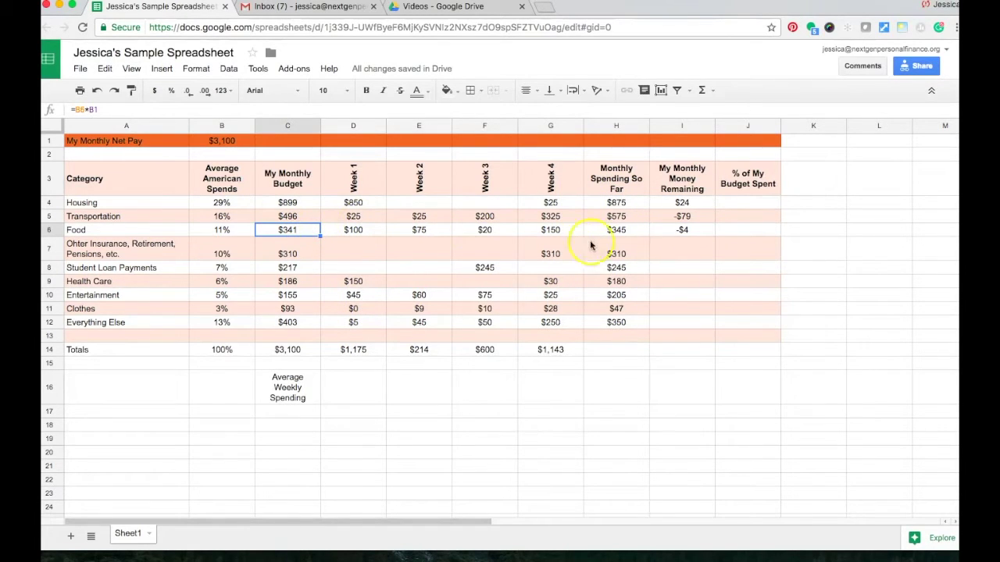
left_click(629, 231)
left_click(686, 230)
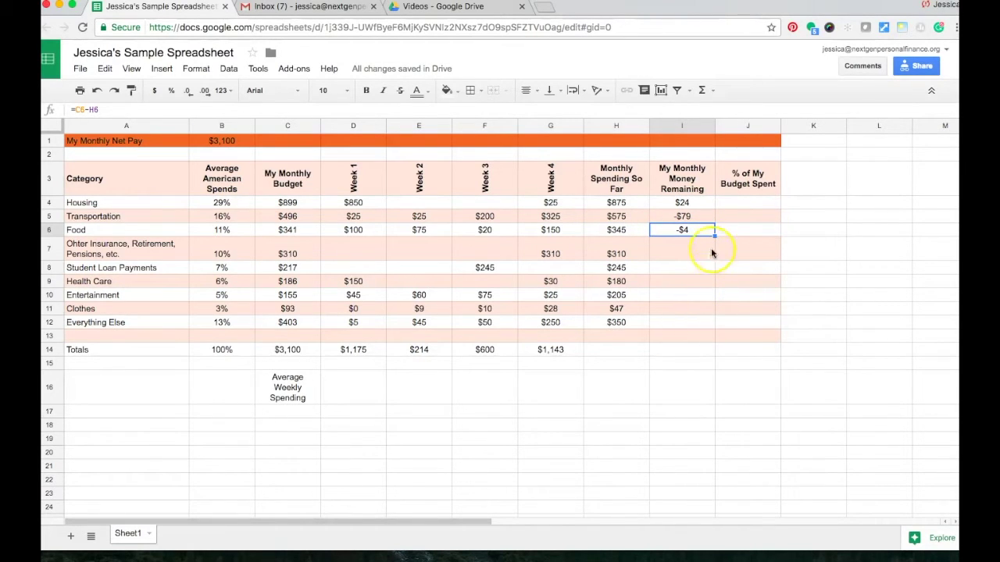
Paste the I6 formula into I7:I12, giving $53 for Everything Else
left_click(106, 68)
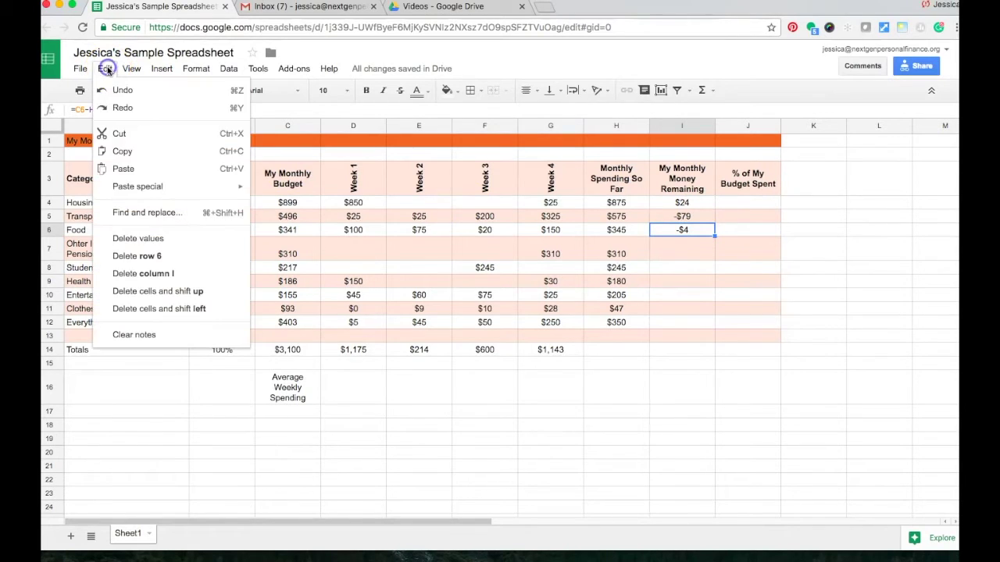
left_click(131, 150)
left_click(670, 251)
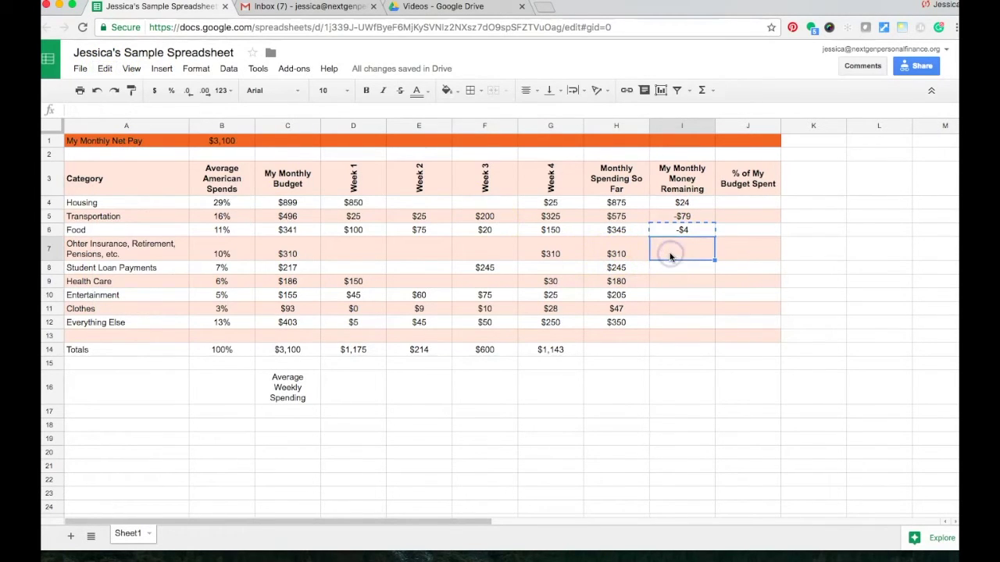
key("shift+Down")
key("shift+Down")
key("shift+Down")
key("shift+Down")
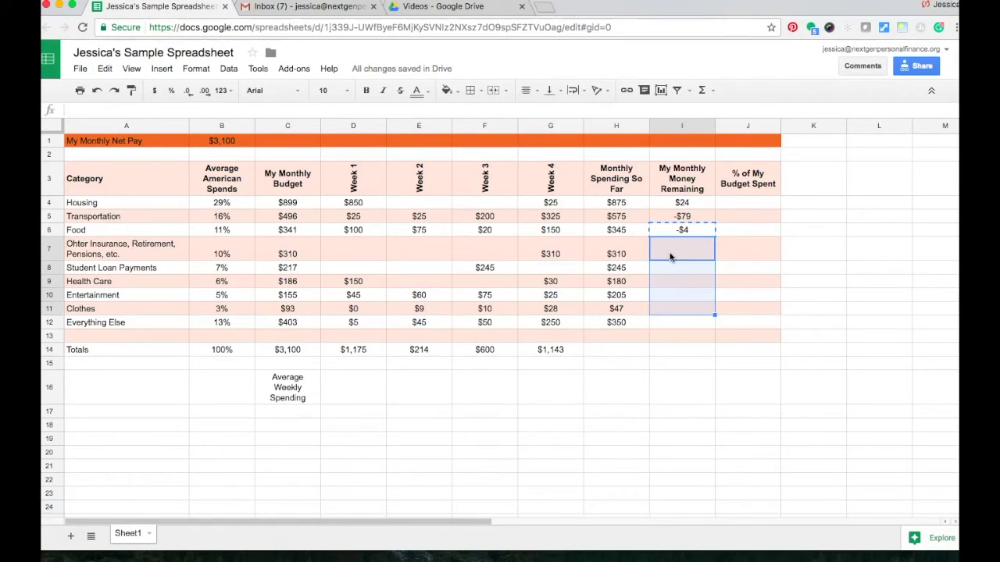
key("shift+Down")
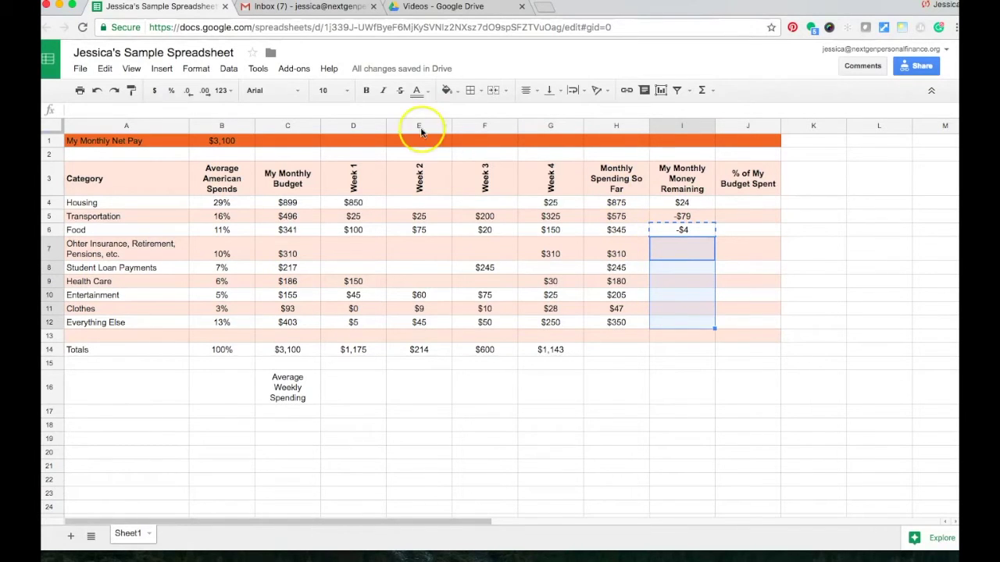
left_click(105, 68)
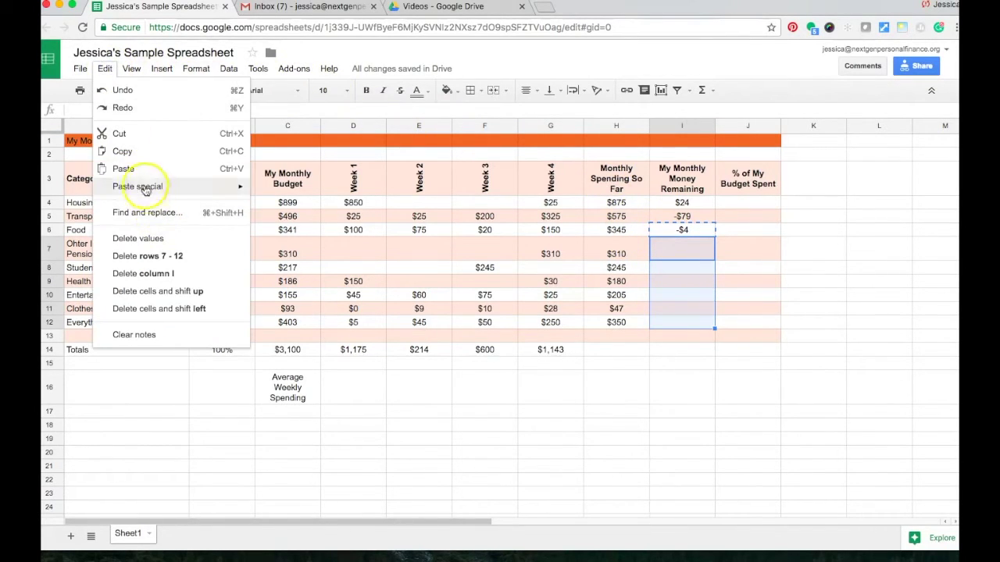
left_click(130, 172)
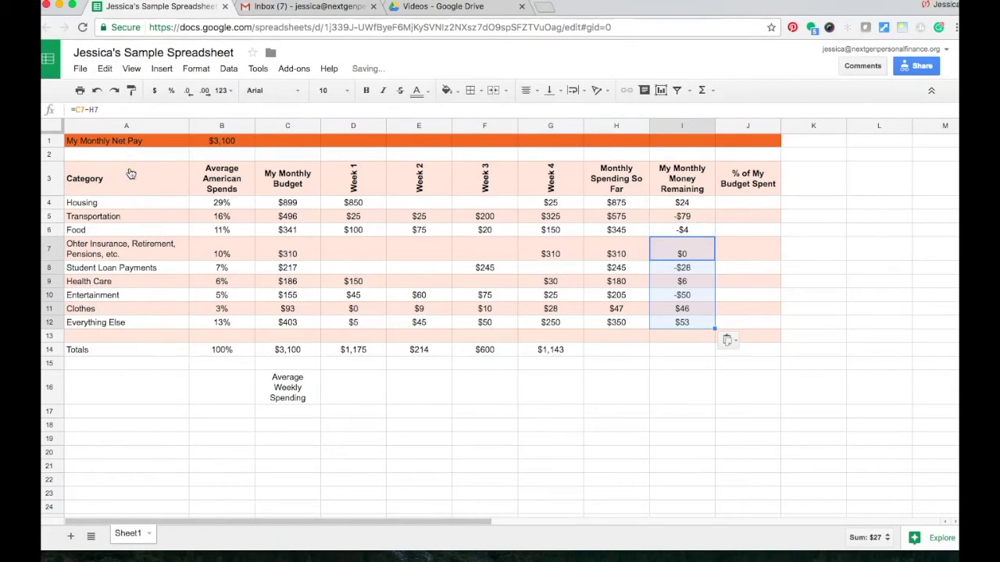
left_click(676, 380)
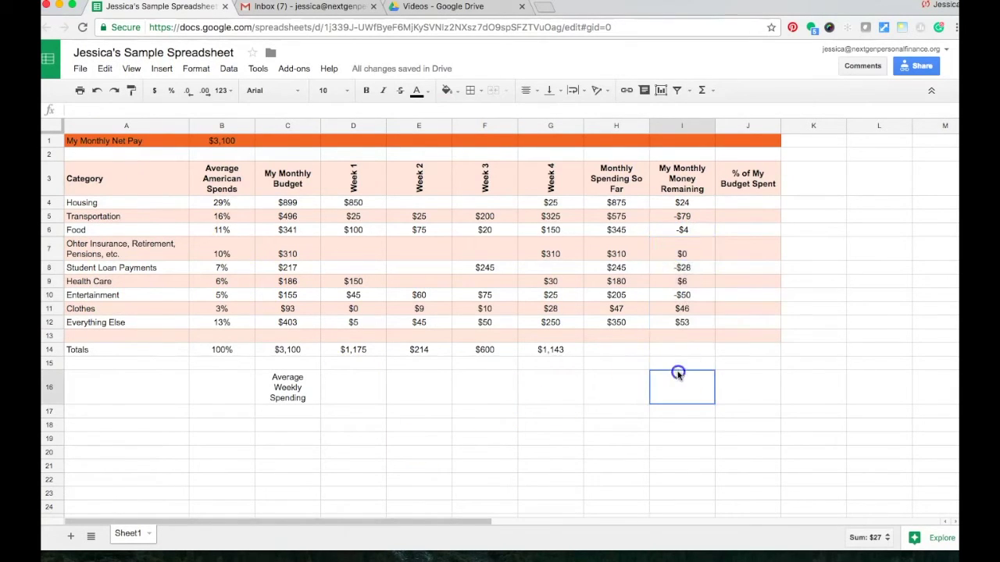
left_click(687, 324)
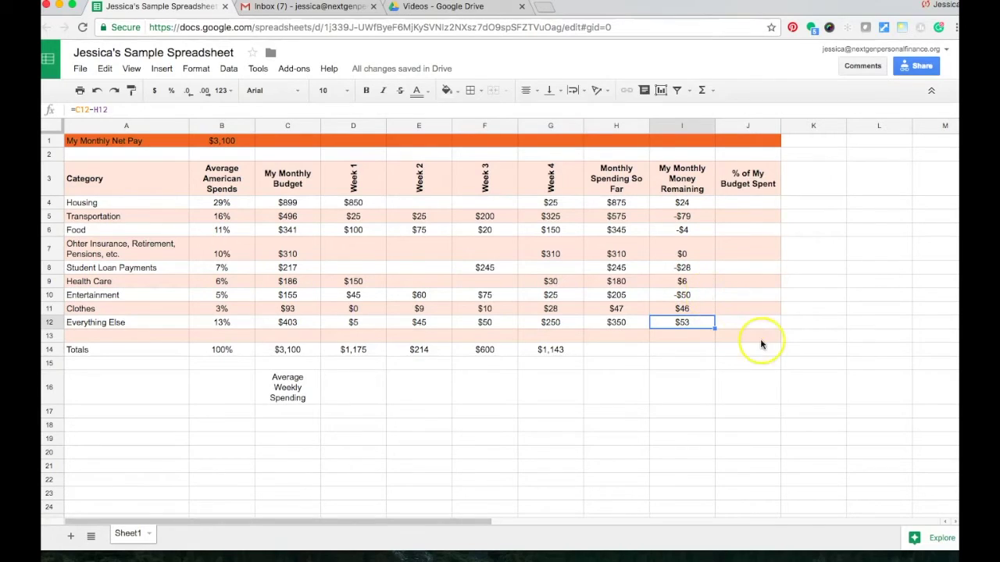
left_click(752, 175)
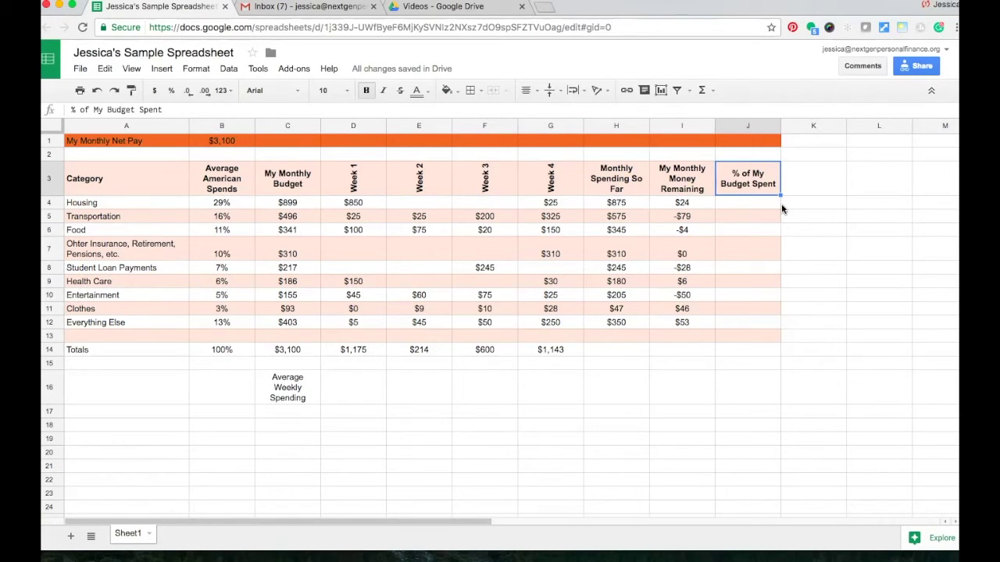
Enter =H4/C4 in J4 to show Housing's spent-of-budget ratio, 0.9733036707
key("Down")
left_click(737, 205)
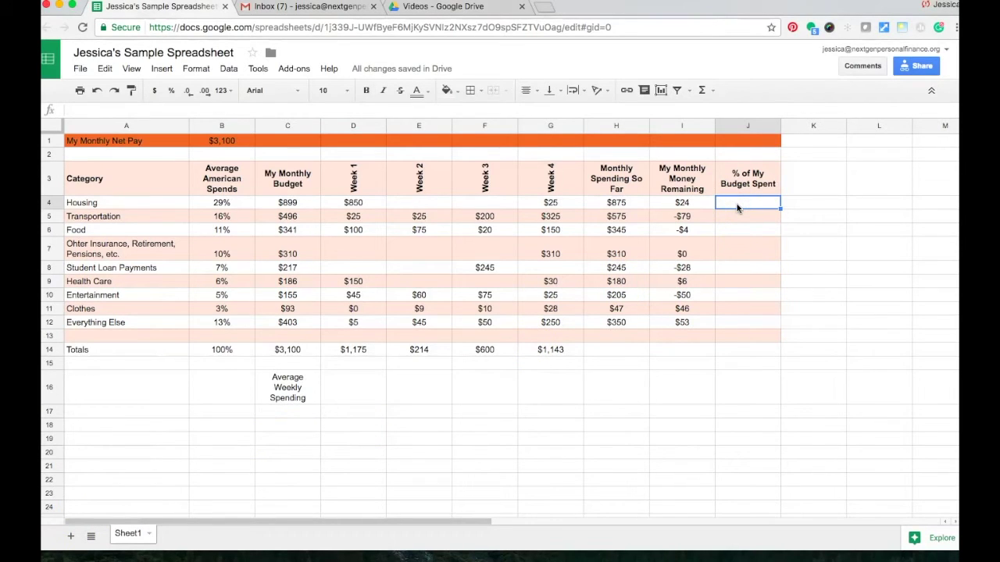
type("=")
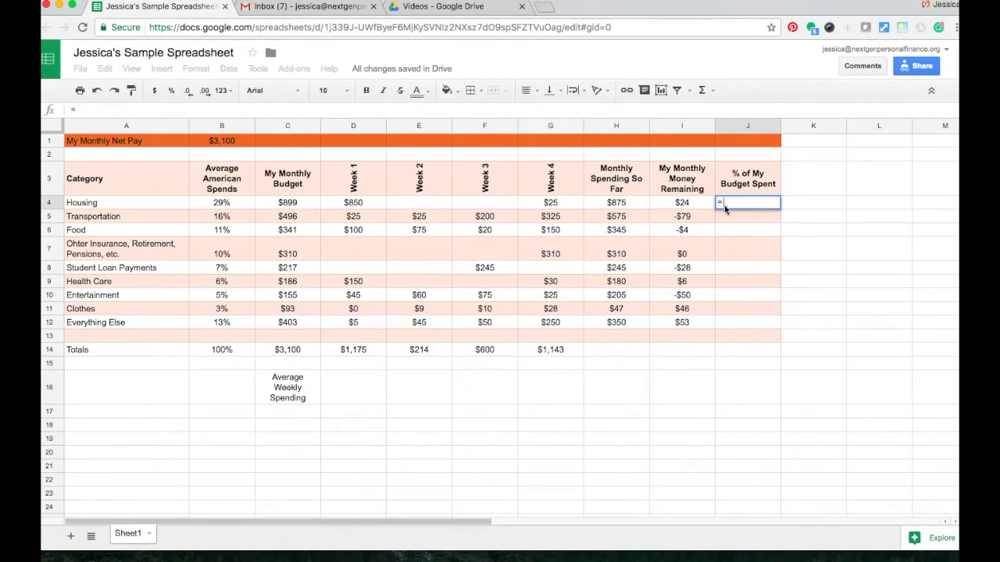
left_click(631, 204)
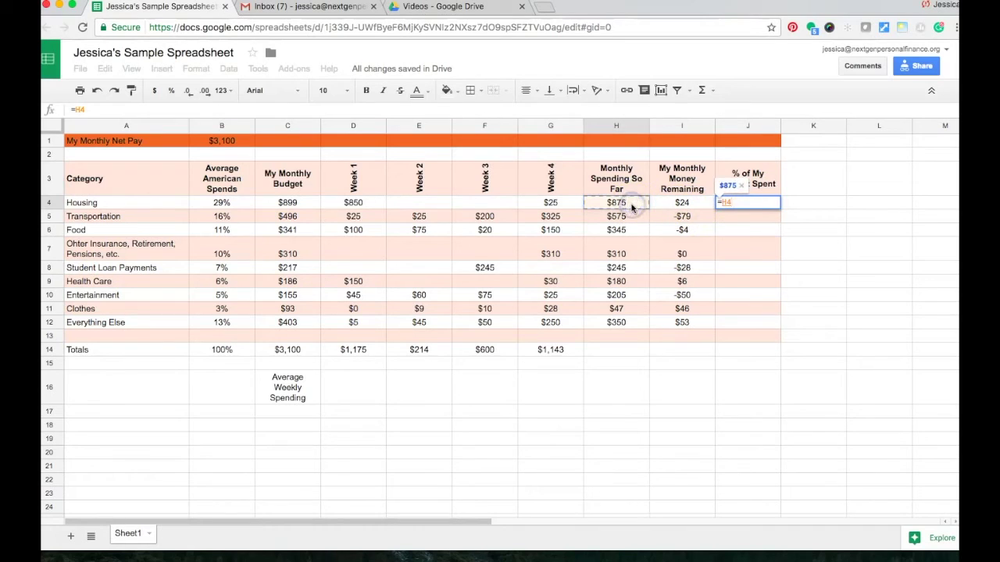
type("/")
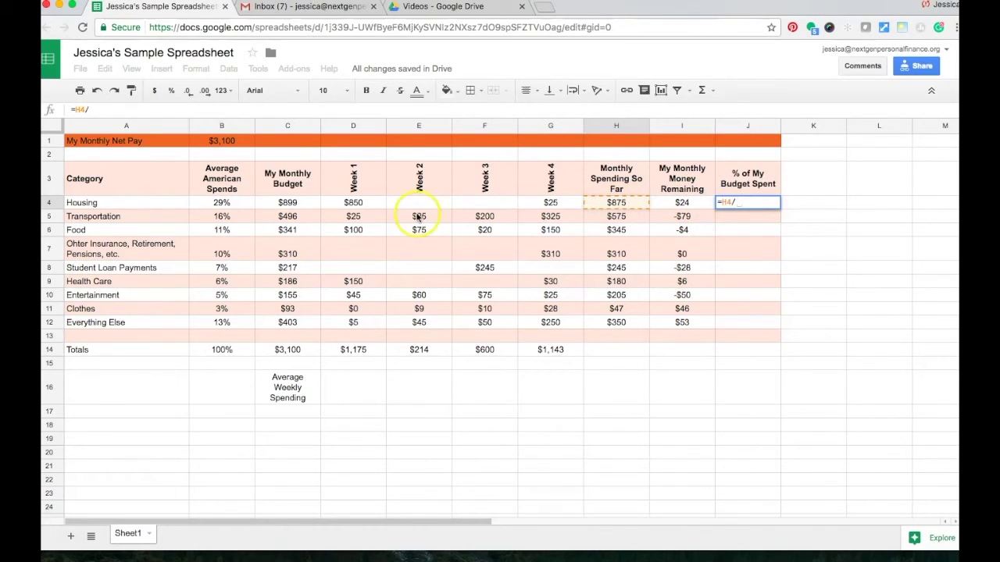
left_click(286, 205)
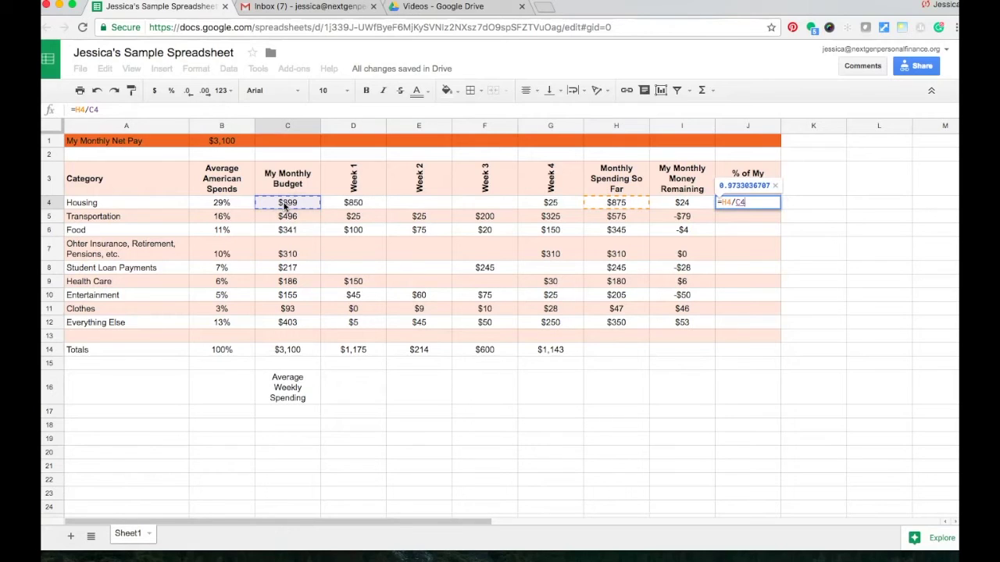
key("Return")
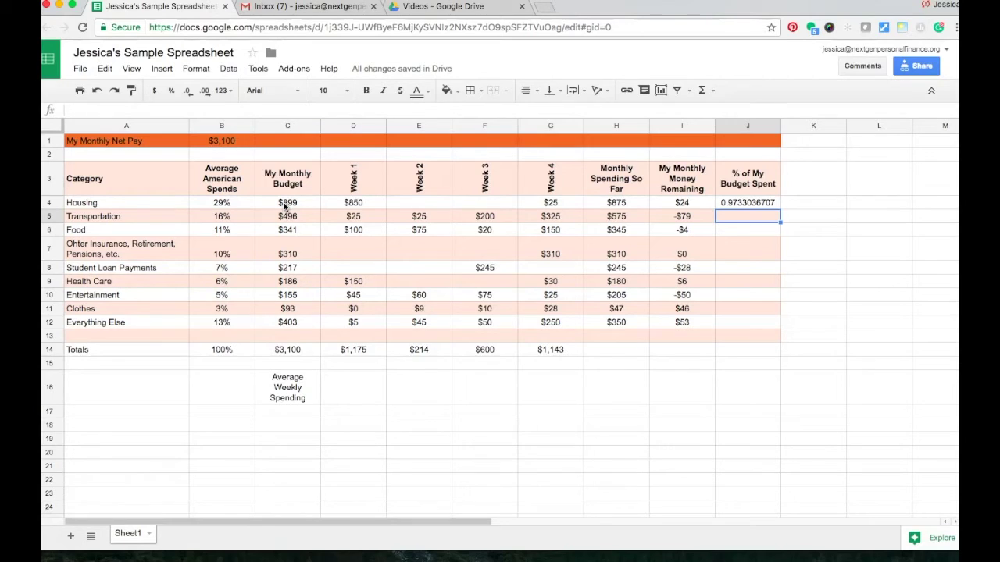
key("Up")
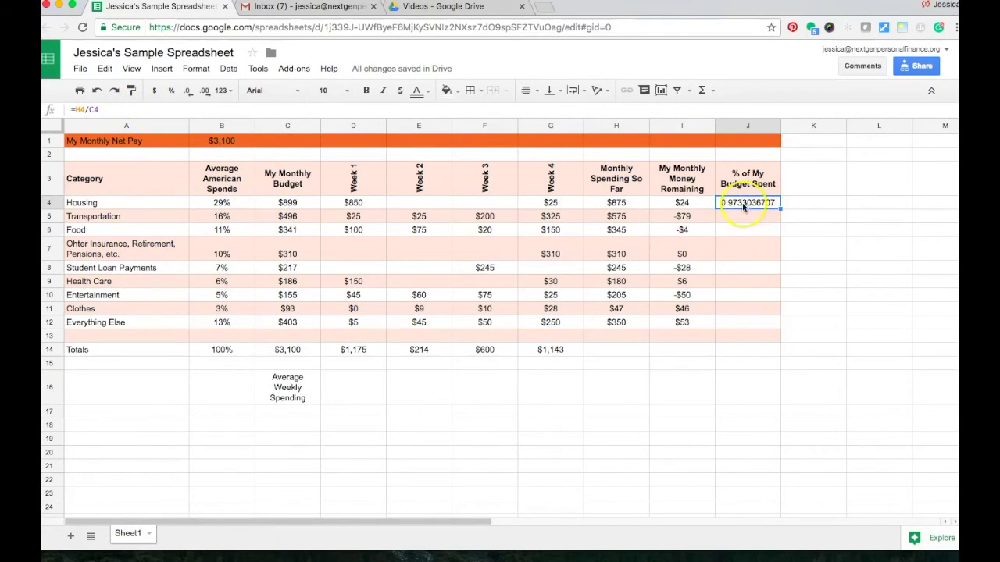
Try multiplying the J4 formula by 100, then undo back to =H4/C4
left_click(103, 111)
type("*")
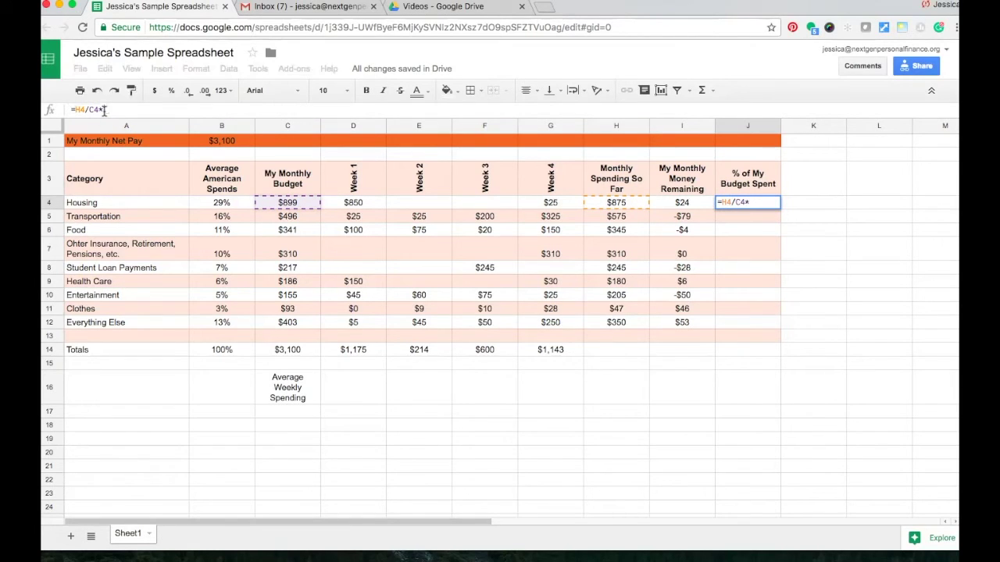
type("100")
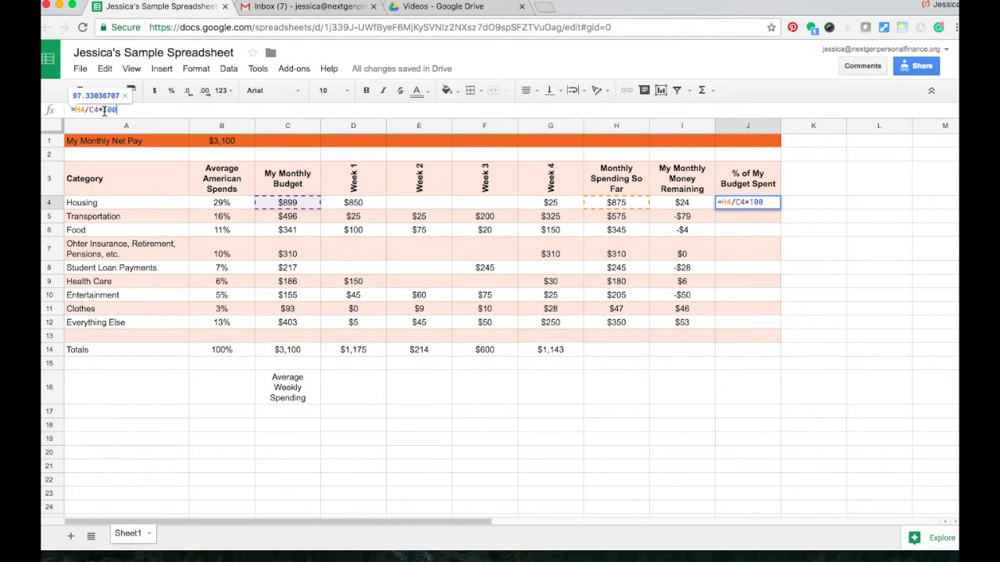
key("Return")
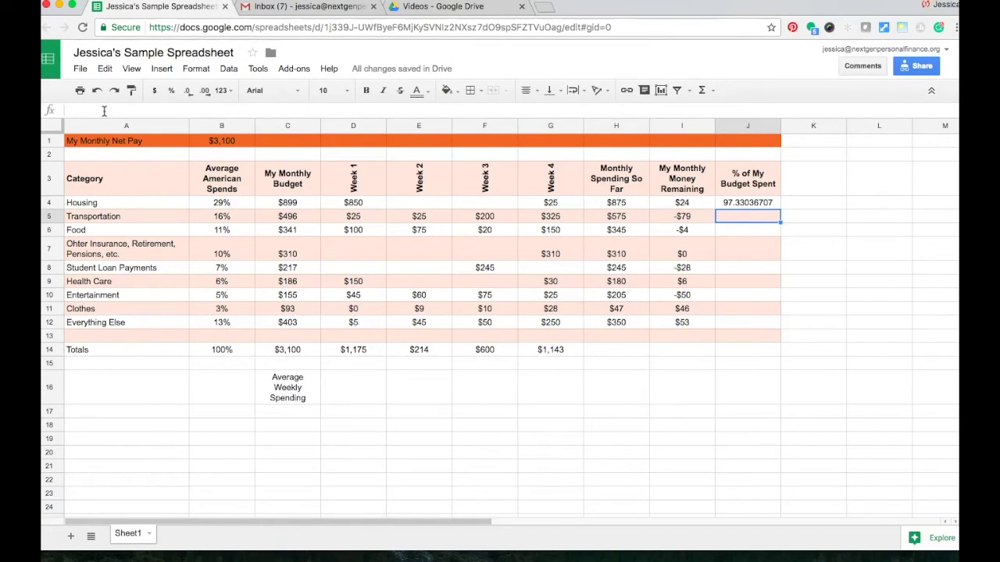
left_click(97, 90)
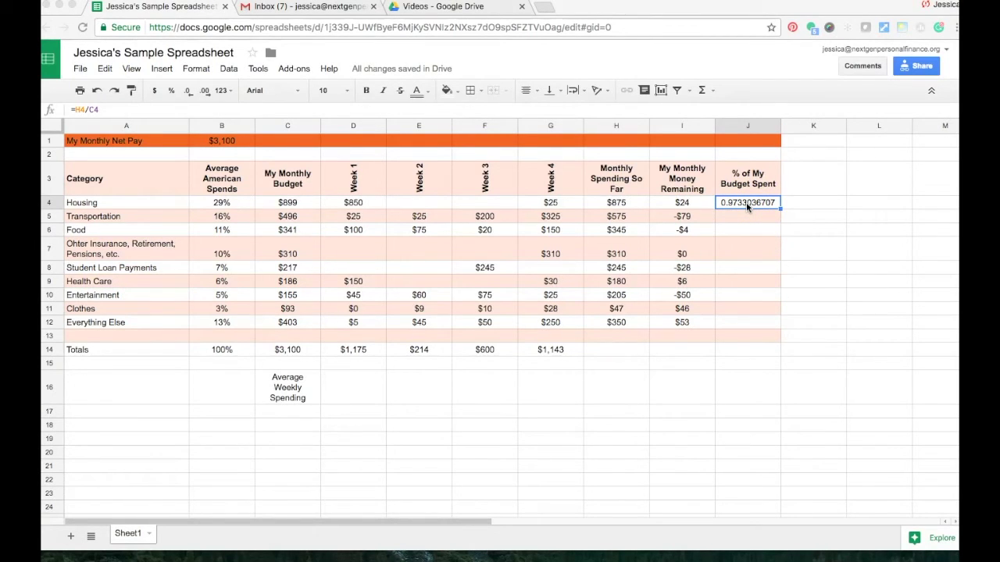
Format J4 as a percentage with one decimal place, showing 97.3%
left_click(746, 204)
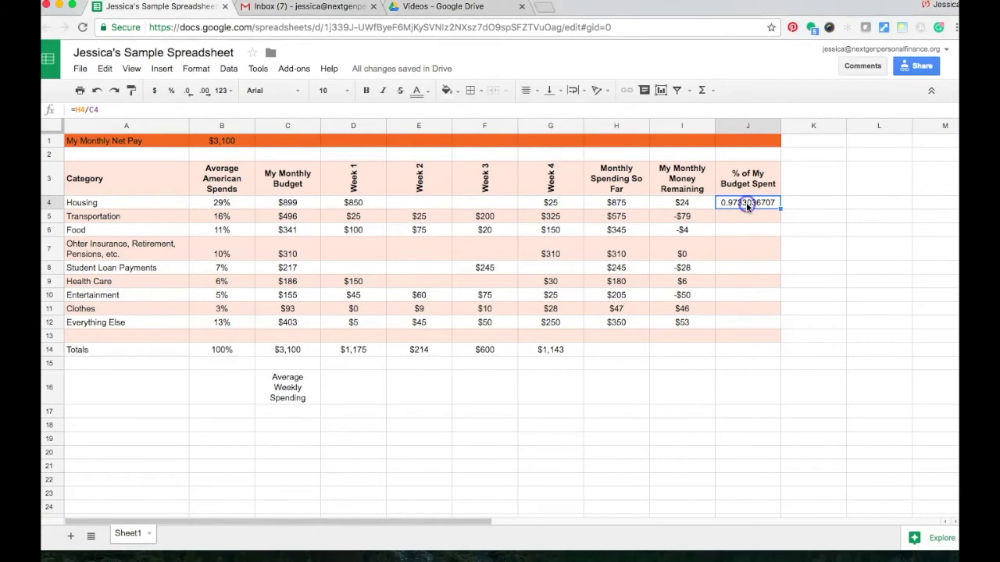
left_click(171, 91)
left_click(188, 91)
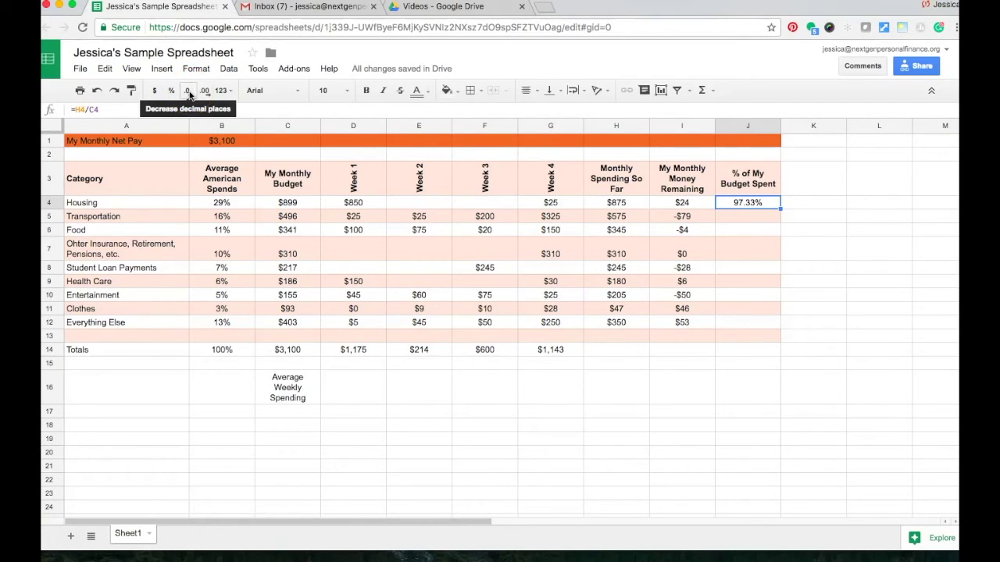
left_click(188, 92)
left_click(188, 91)
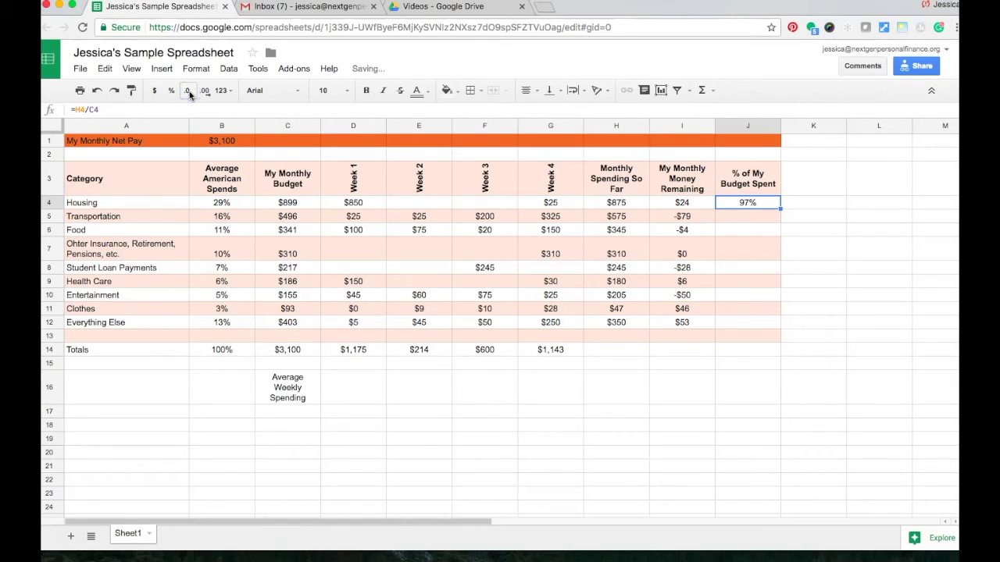
left_click(203, 92)
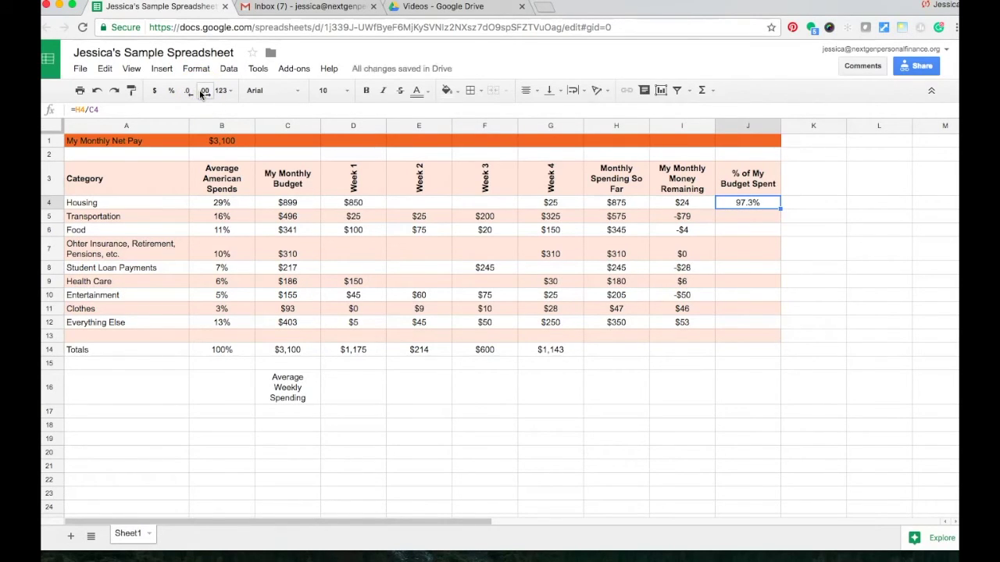
left_click(751, 237)
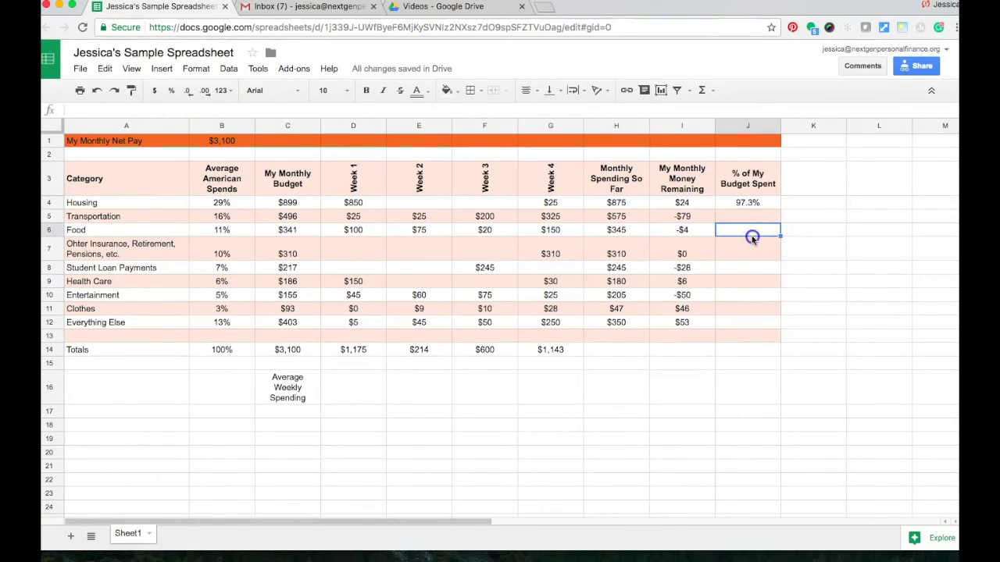
left_click(745, 219)
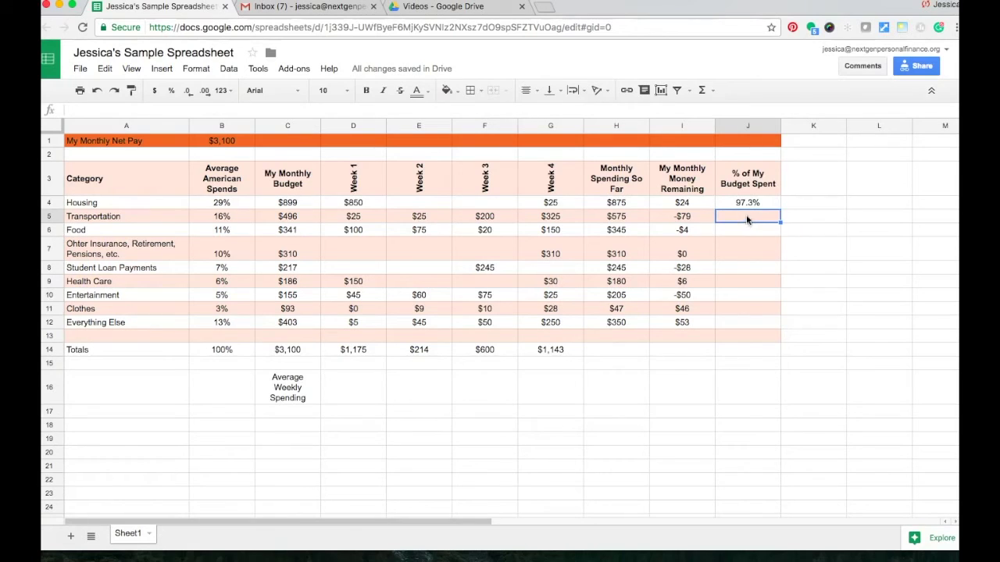
left_click(748, 203)
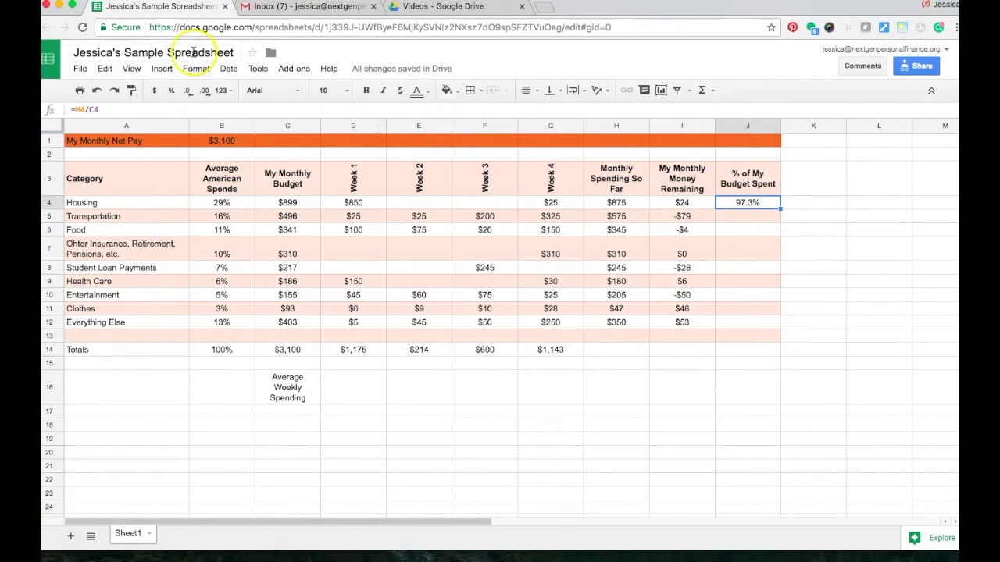
Copy J4's percentage formula into J5:J12, giving 115.9% for Transportation
left_click(105, 68)
left_click(131, 150)
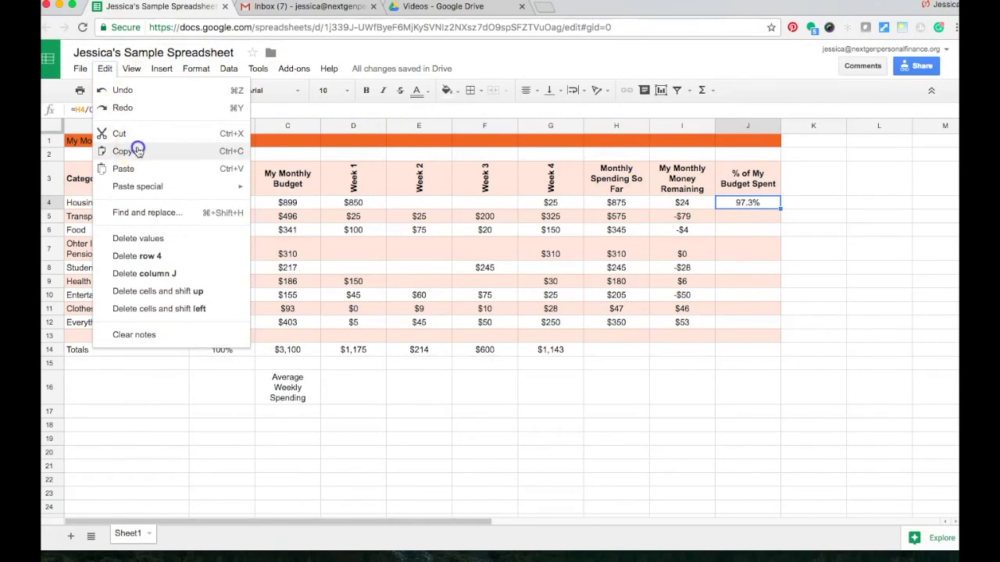
left_click(749, 218)
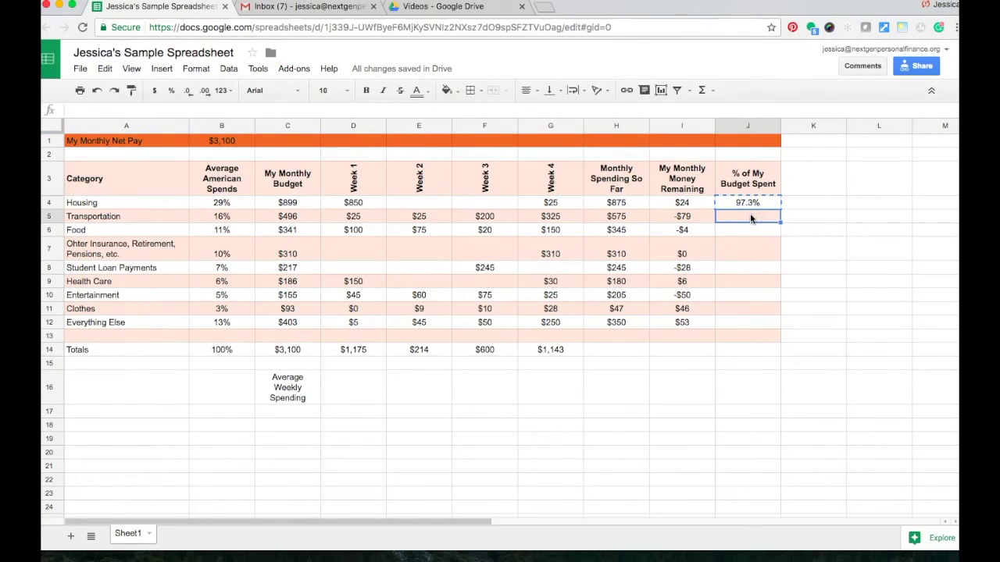
key("shift+Down")
key("shift+Down")
key("shift+Down")
key("shift+Down")
key("shift+Down")
key("shift+Down")
key("shift+Down")
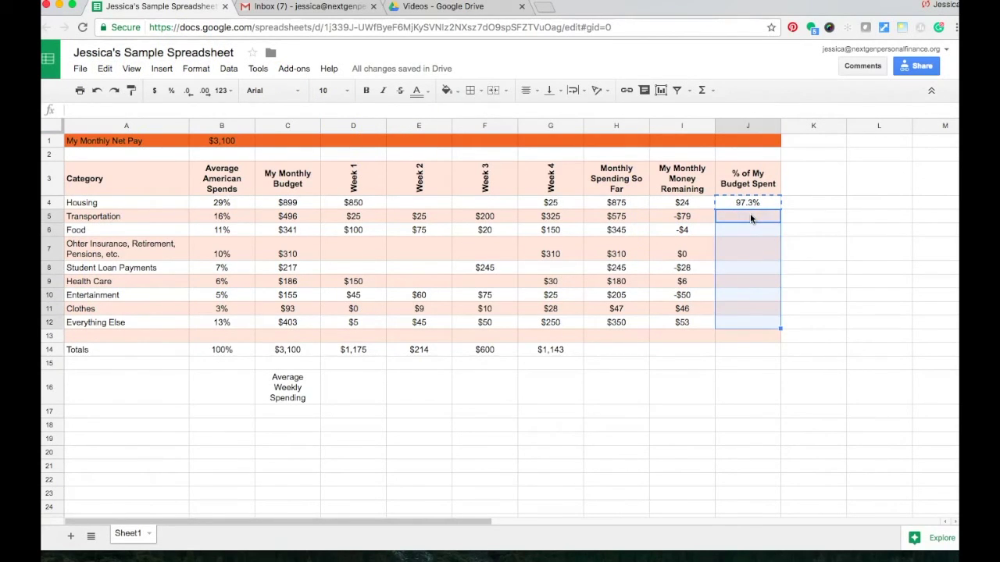
left_click(105, 69)
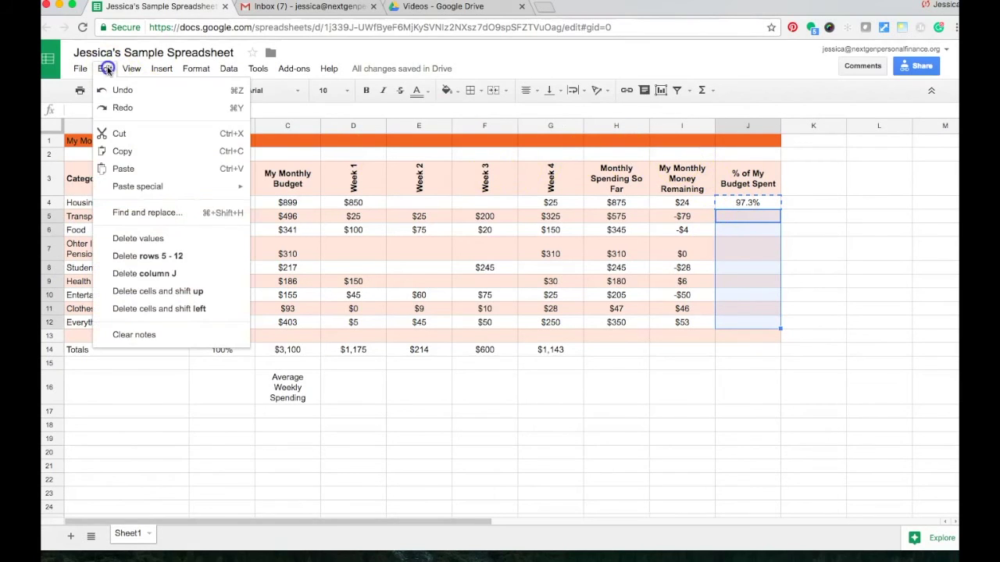
left_click(147, 168)
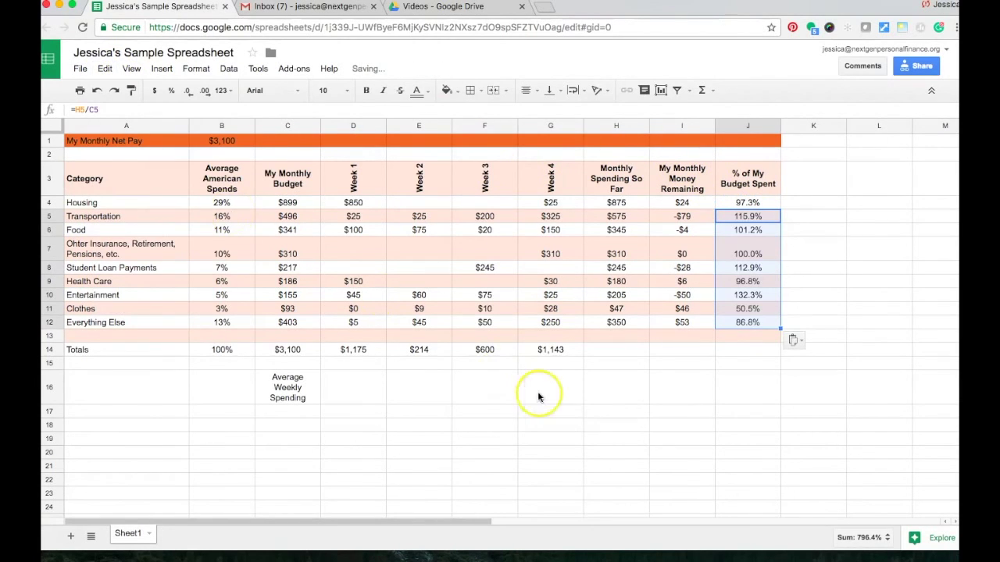
left_click(634, 400)
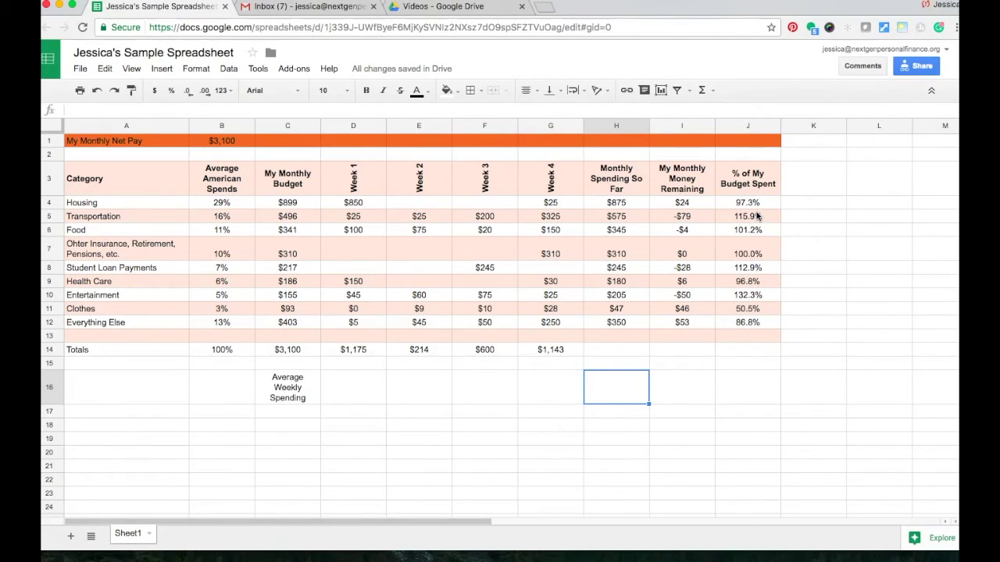
Check the formulas in I5, I6, J5 and J7 for correct references
left_click(710, 216)
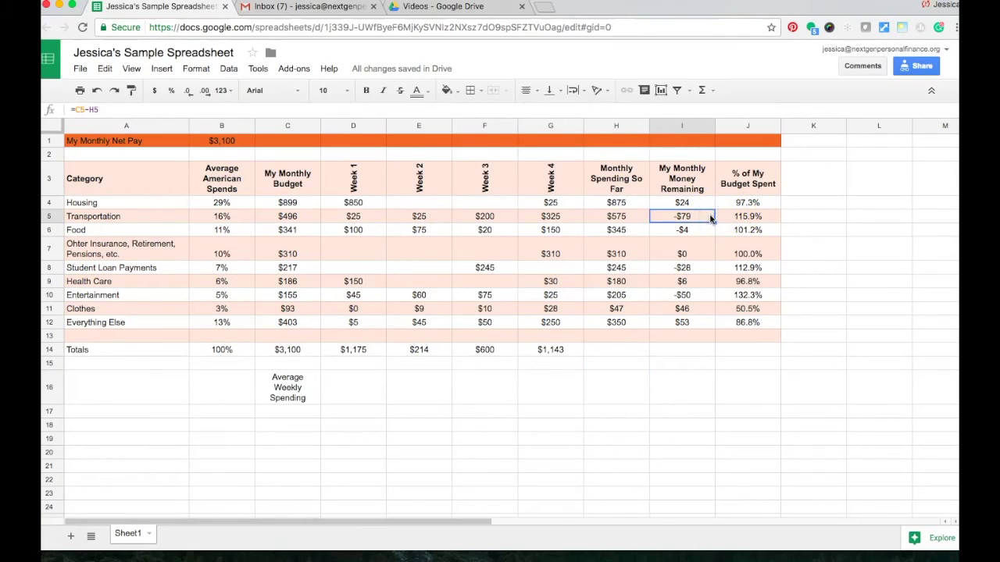
key("Down")
key("Up")
key("Right")
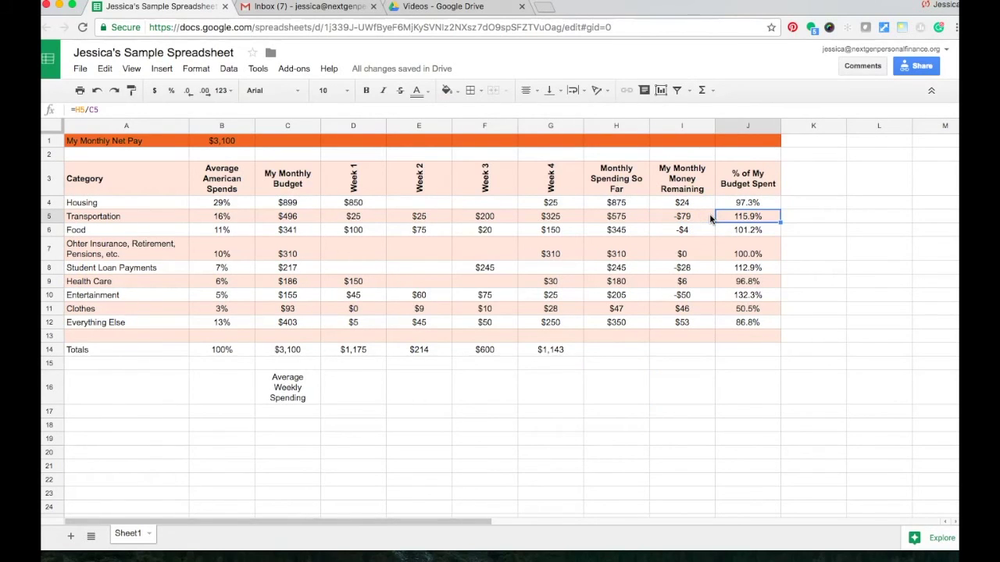
key("Down")
key("Down")
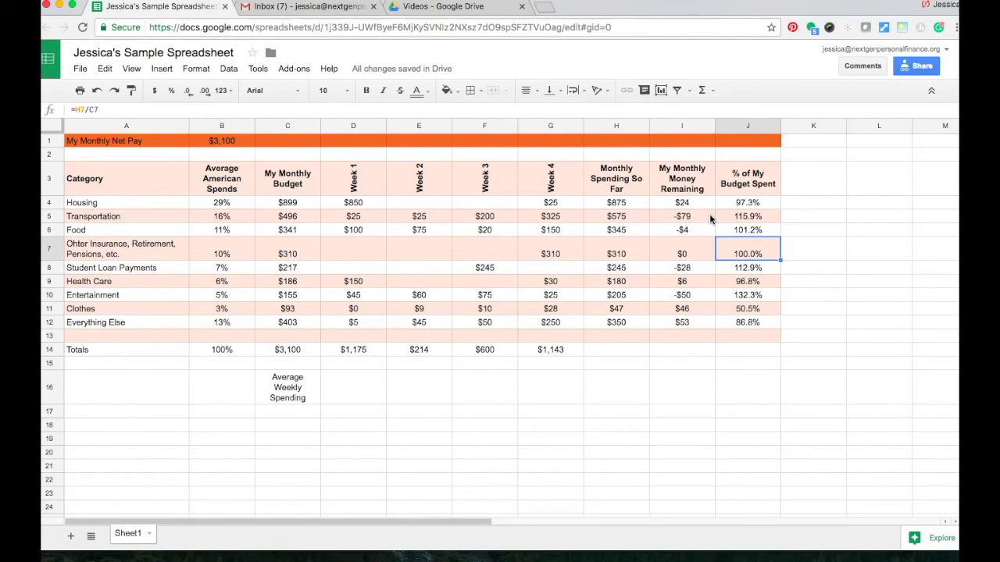